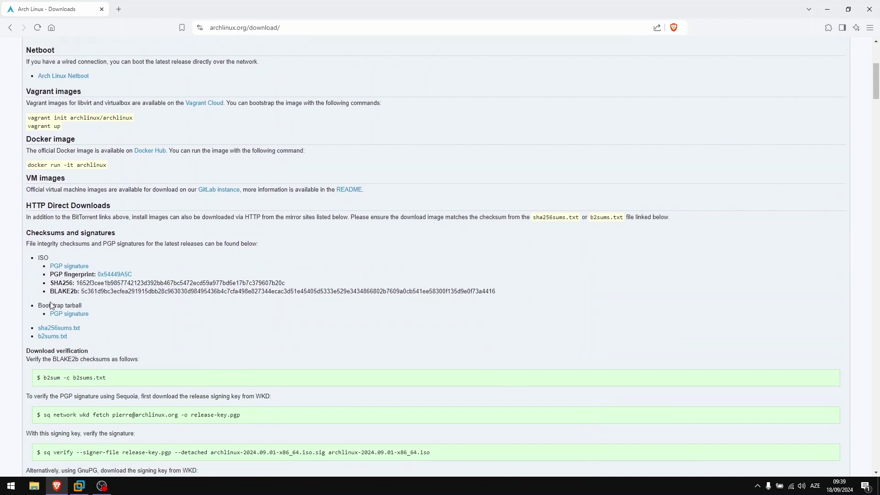
# From the Arch downloads mirror list, open a Worldwide mirror's /iso/2024.09.01/ folder.
pyautogui.scroll(-12, 51, 306)
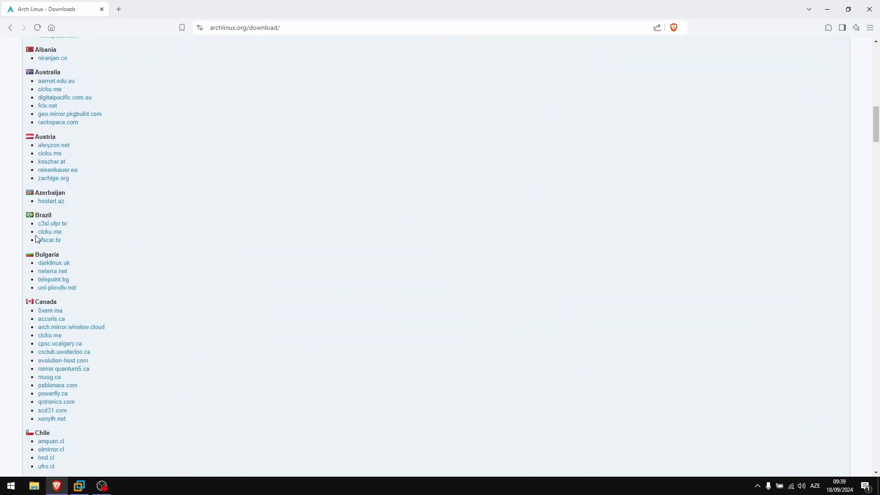
pyautogui.scroll(-3, 41, 275)
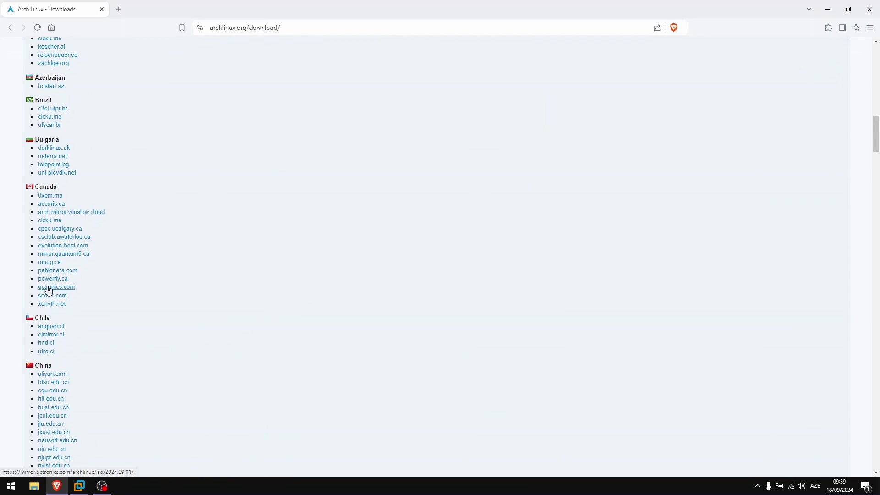
pyautogui.scroll(6, 48, 291)
pyautogui.moveTo(27, 179); pyautogui.dragTo(54, 178)
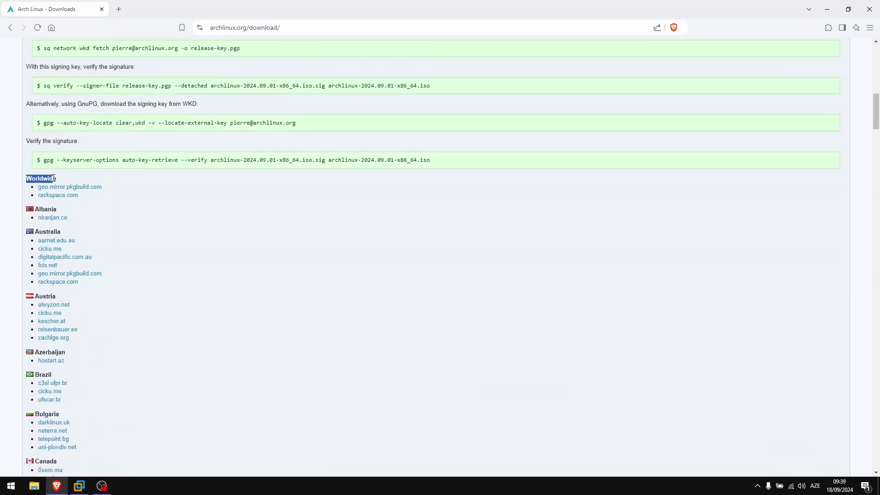
pyautogui.click(73, 180)
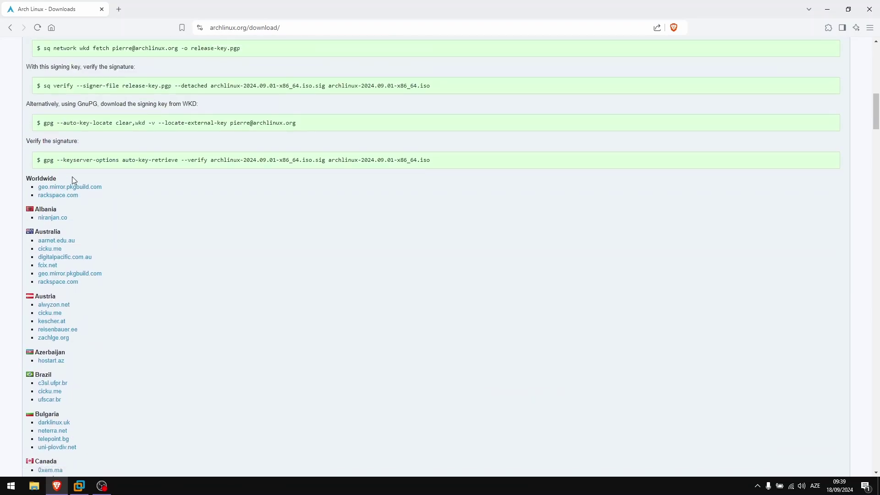
pyautogui.click(54, 196)
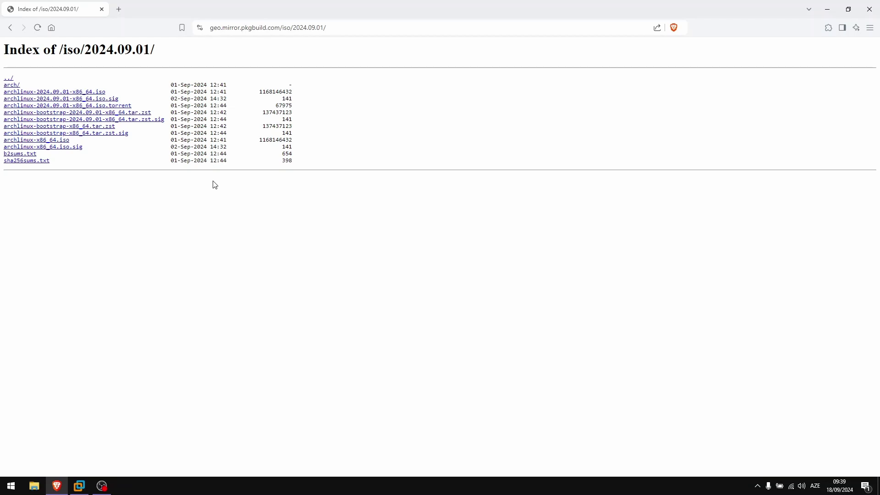
# Download archlinux-2024.09.01-x86_64.iso with Internet Download Manager into D:\Documents\ISO.
pyautogui.click(72, 95)
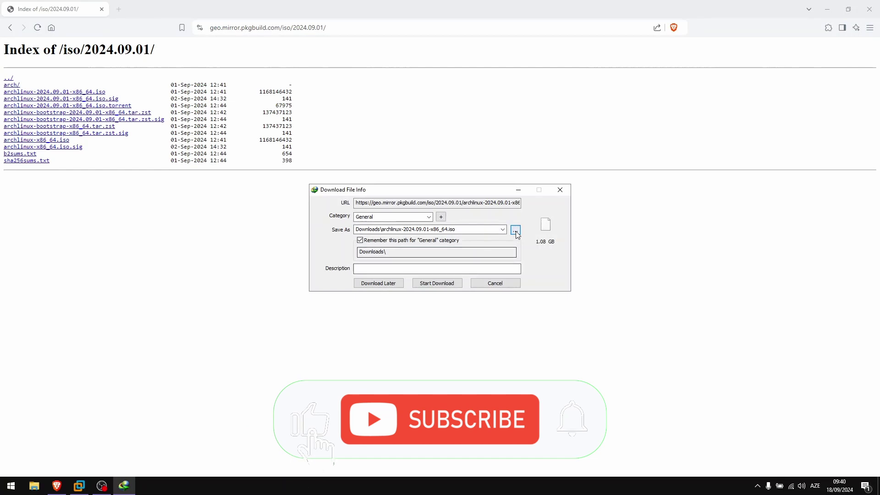
pyautogui.click(515, 230)
pyautogui.click(462, 221)
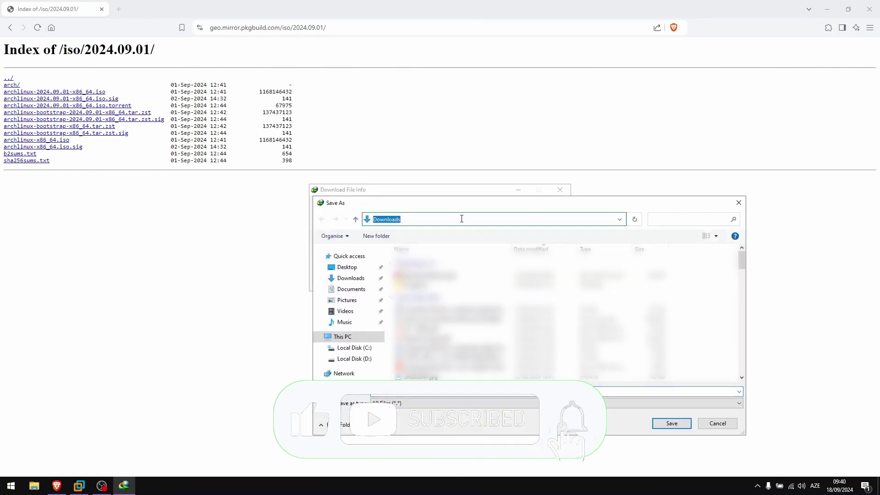
pyautogui.write('D:\\Documents\\ISO')
pyautogui.press('Return')
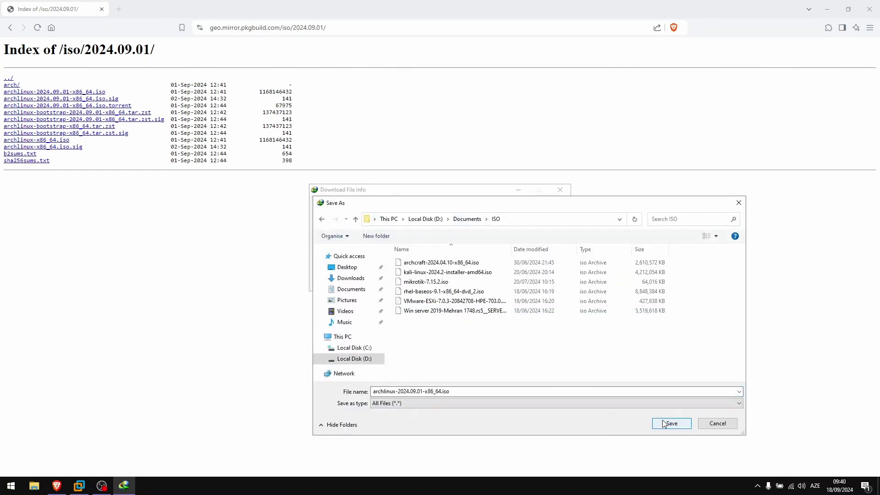
pyautogui.click(669, 423)
pyautogui.click(436, 283)
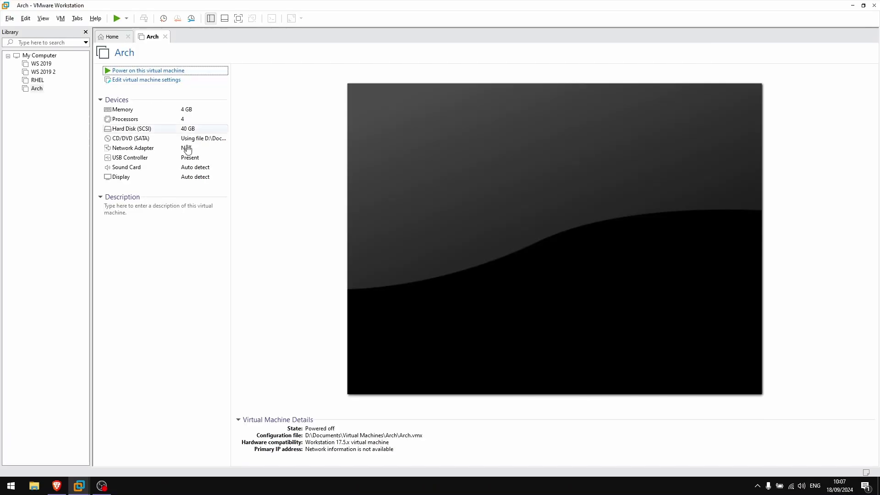
# Power on the Arch VM and boot the default install medium entry.
pyautogui.click(137, 70)
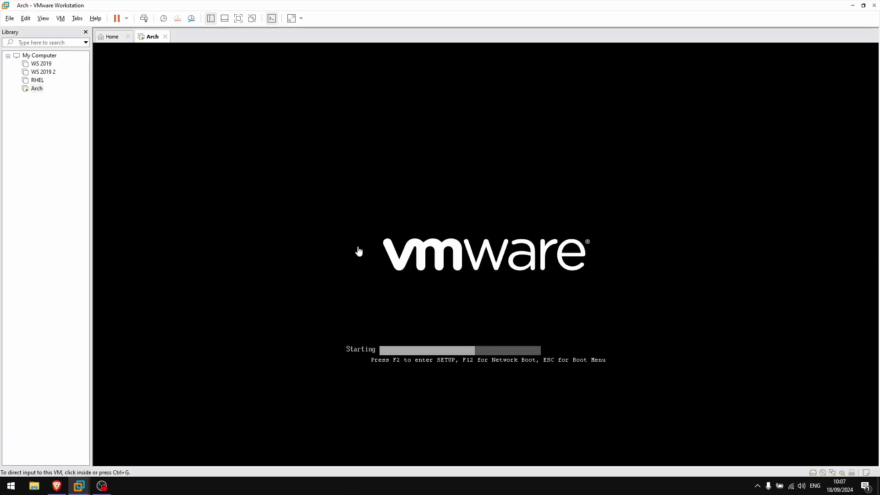
pyautogui.click(422, 260)
pyautogui.press('Return')
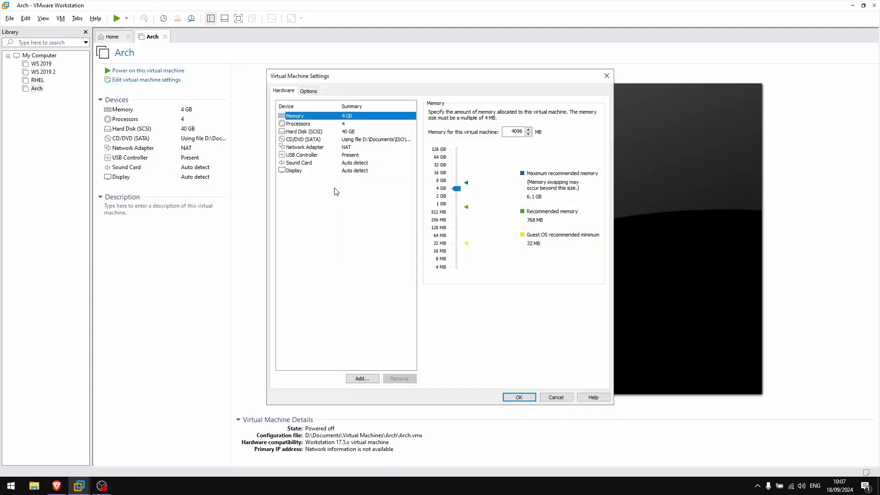
# Turn on Accelerate 3D graphics in the VM's Display settings and apply it.
pyautogui.hotkey('ctrl', 'd')
pyautogui.click(295, 170)
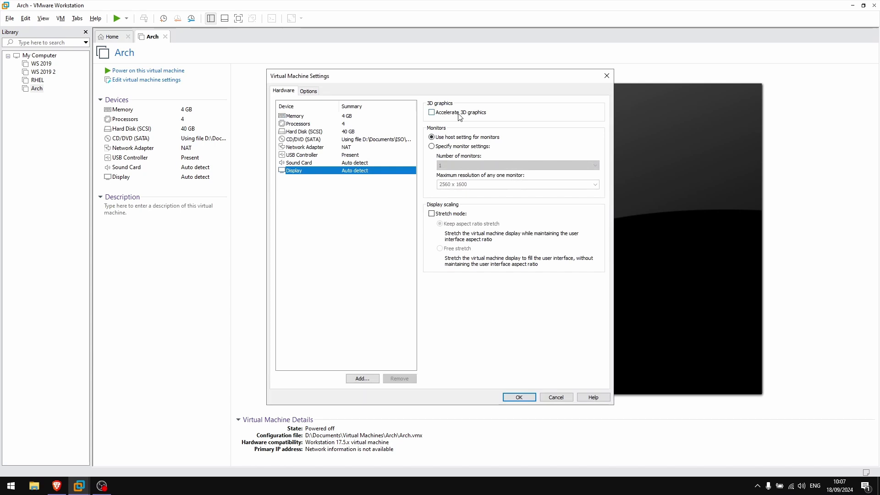
pyautogui.click(432, 112)
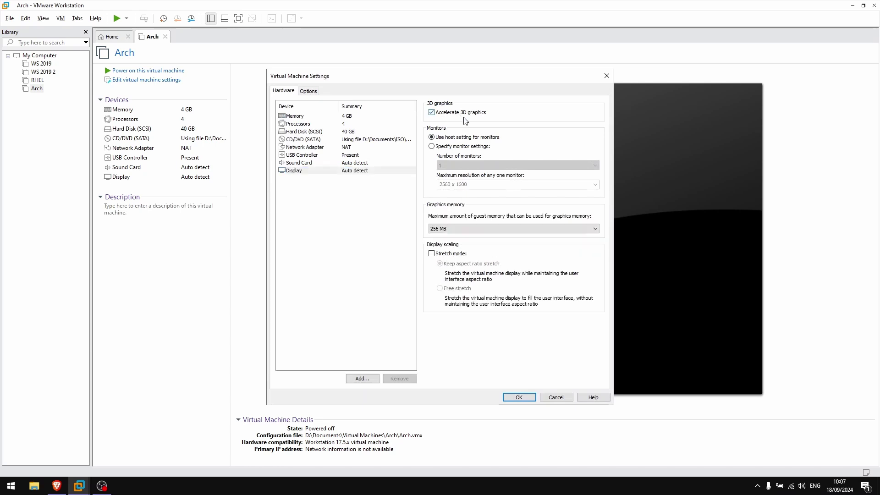
pyautogui.click(519, 398)
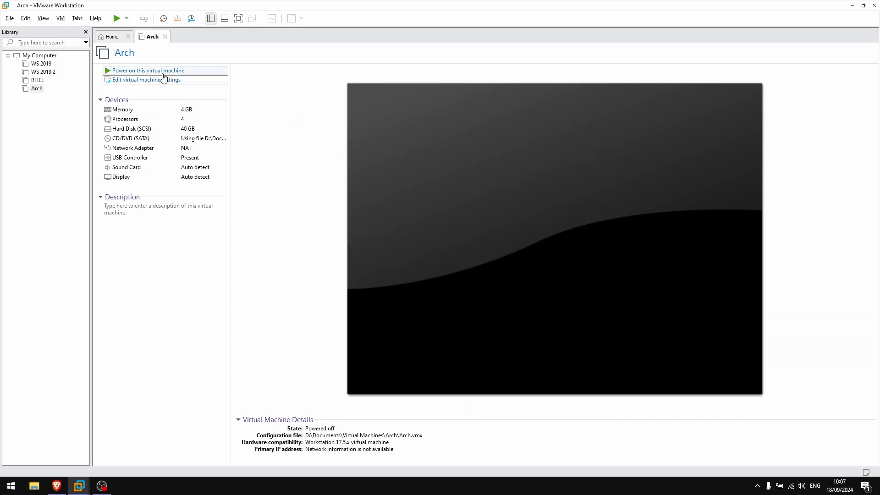
# Power on the Arch VM in Full Screen and boot the Arch Linux install medium.
pyautogui.click(163, 71)
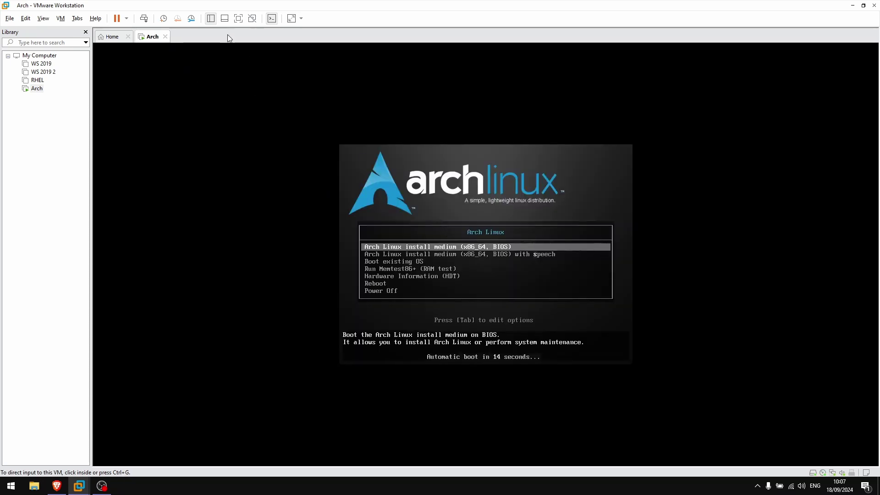
pyautogui.click(238, 18)
pyautogui.press('Return')
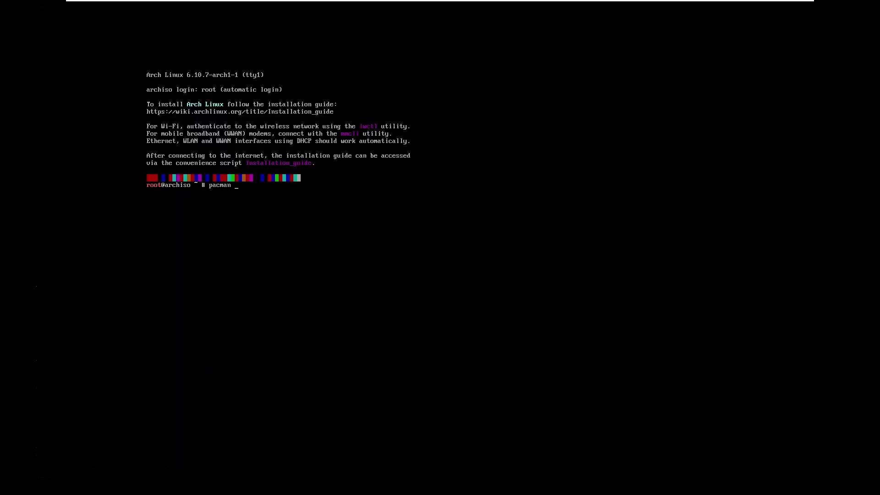
# Run pacman -Sy archlinux-keyring, answering y to install and y to import the PGP key.
pyautogui.write('Sy archlinux-keyring')
pyautogui.press('Return')
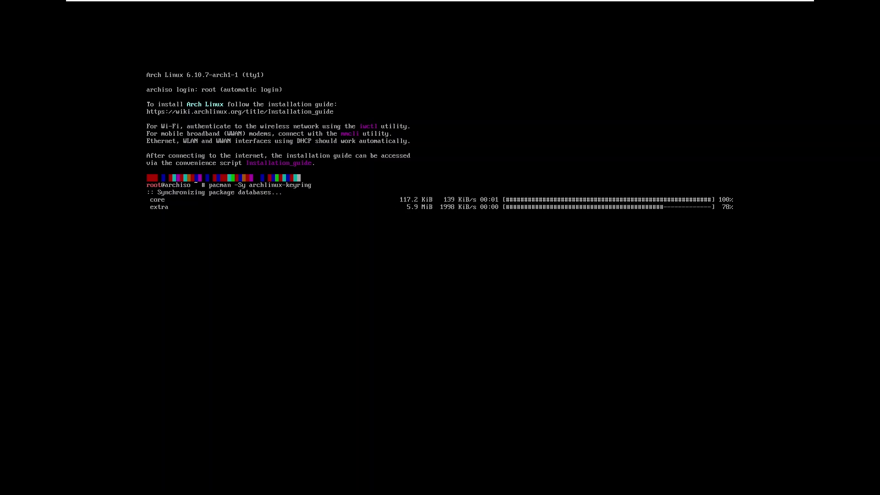
pyautogui.write('y')
pyautogui.press('Return')
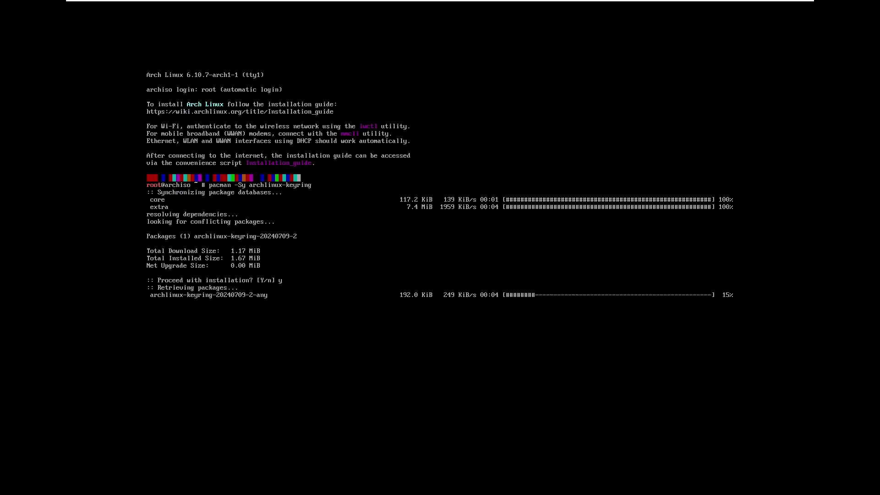
pyautogui.write('y')
pyautogui.press('Return')
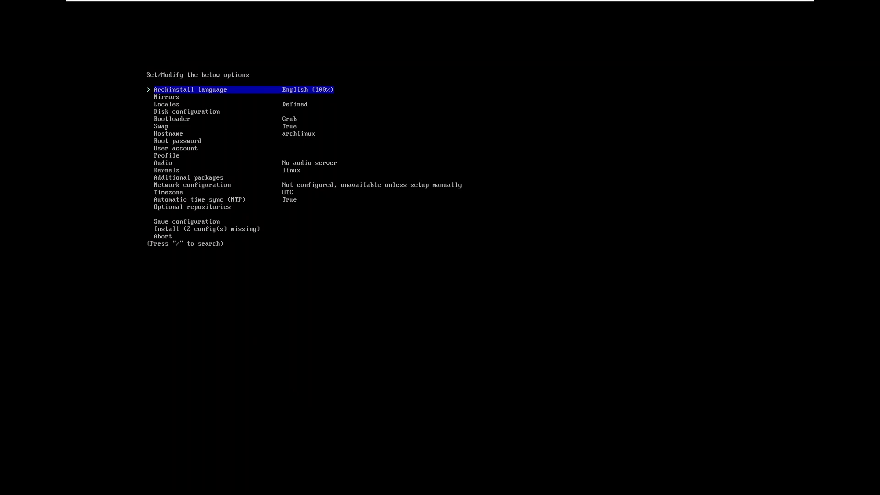
# Browse the Archinstall language list and leave it set to English.
pyautogui.press('Return')
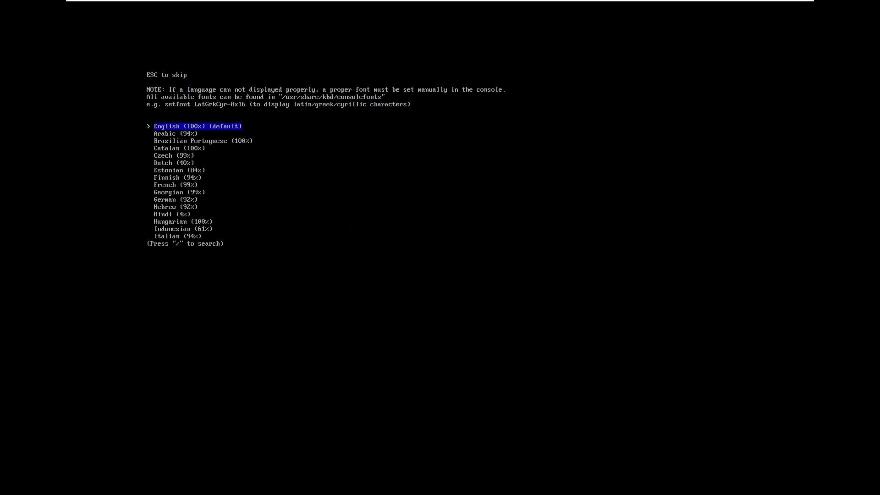
pyautogui.press('Down')
pyautogui.press('Down')
pyautogui.press('Down')
pyautogui.press('Down')
pyautogui.press('Down')
pyautogui.press('Down')
pyautogui.press('Down')
pyautogui.press('Down')
pyautogui.press('Down')
pyautogui.press('Down')
pyautogui.press('Down')
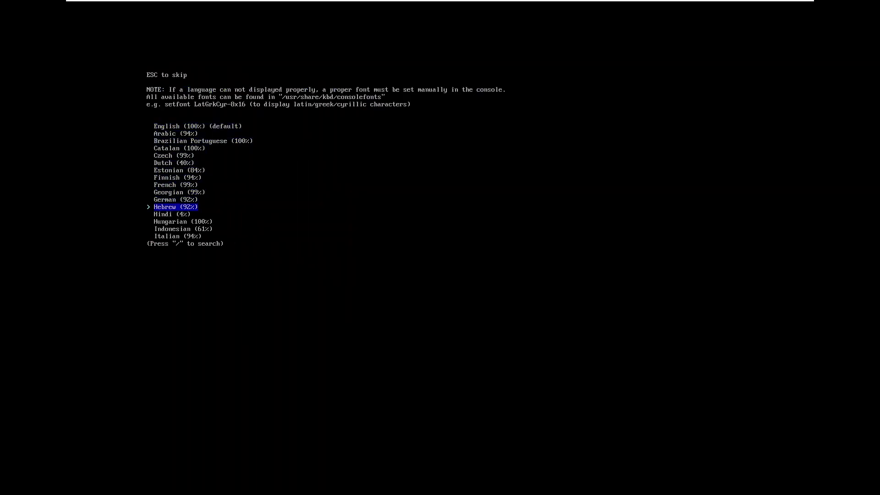
pyautogui.press('Up')
pyautogui.press('Up')
pyautogui.press('Up')
pyautogui.press('Up')
pyautogui.press('Escape')
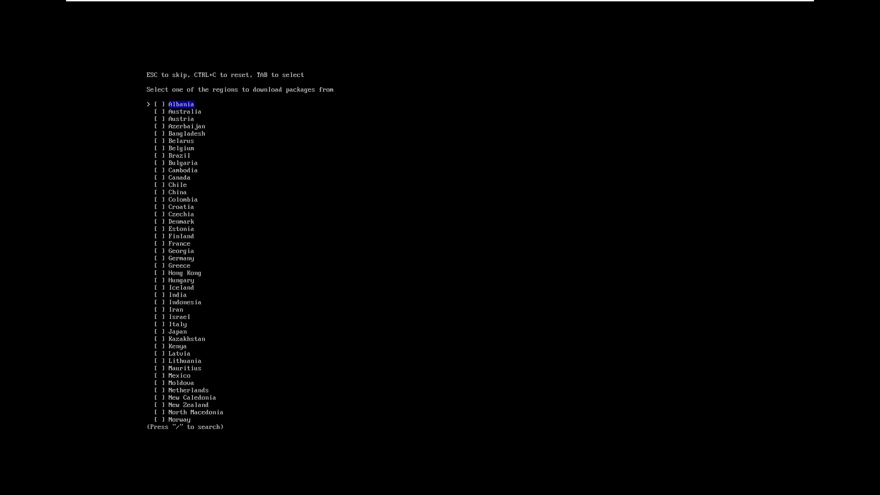
# Select Germany as the mirror region and return to the options menu.
pyautogui.press('Down')
pyautogui.press('Down')
pyautogui.press('Tab')
pyautogui.press('Down')
pyautogui.press('Up')
pyautogui.press('Up')
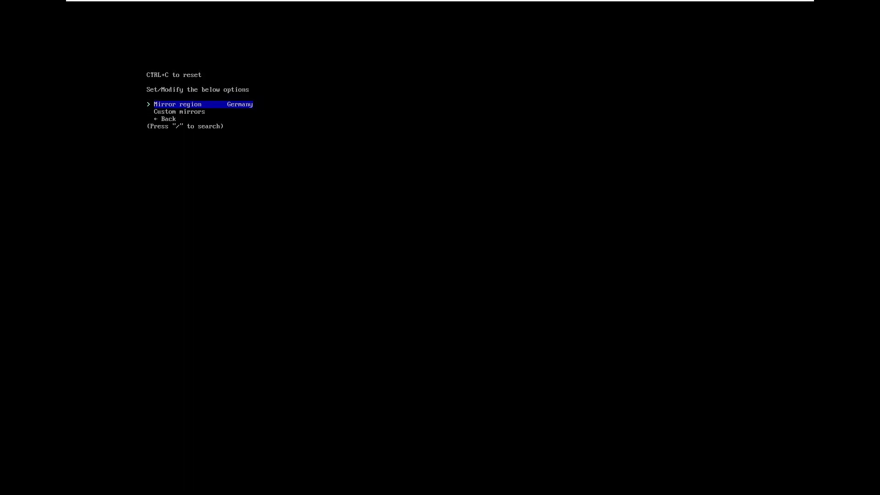
pyautogui.press('Down')
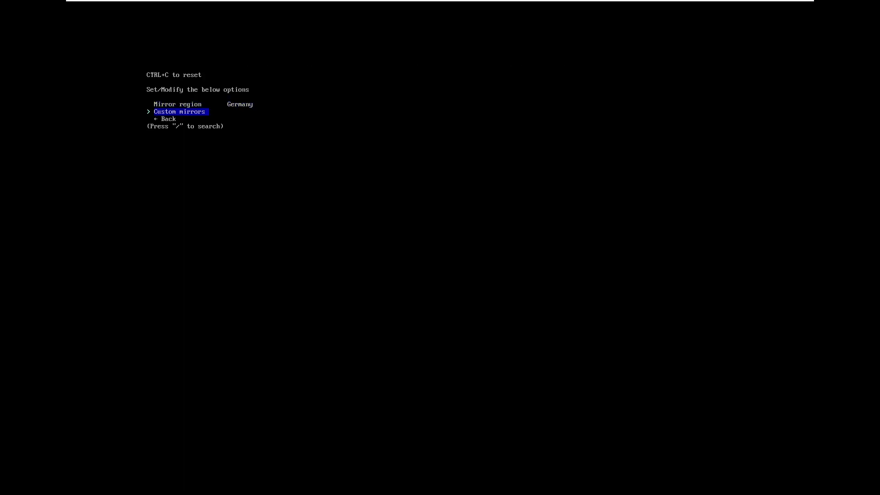
pyautogui.press('Down')
# In Disk configuration > Partitioning, select the VMware virtual disk /dev/sda.
pyautogui.press('Return')
pyautogui.press('Down')
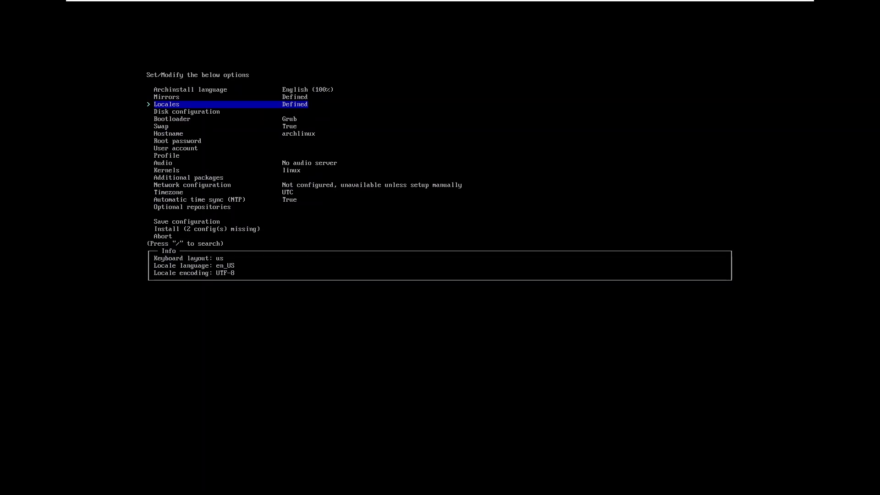
pyautogui.press('Down')
pyautogui.press('Return')
pyautogui.press('Return')
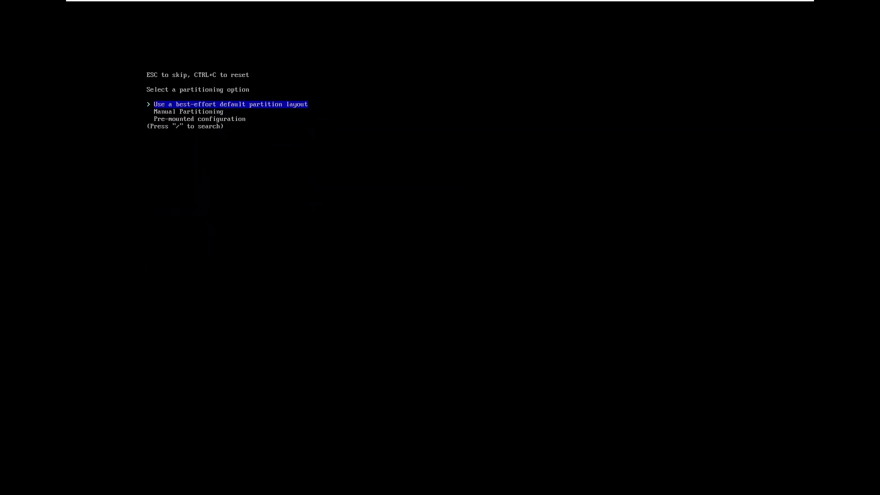
pyautogui.press('Down')
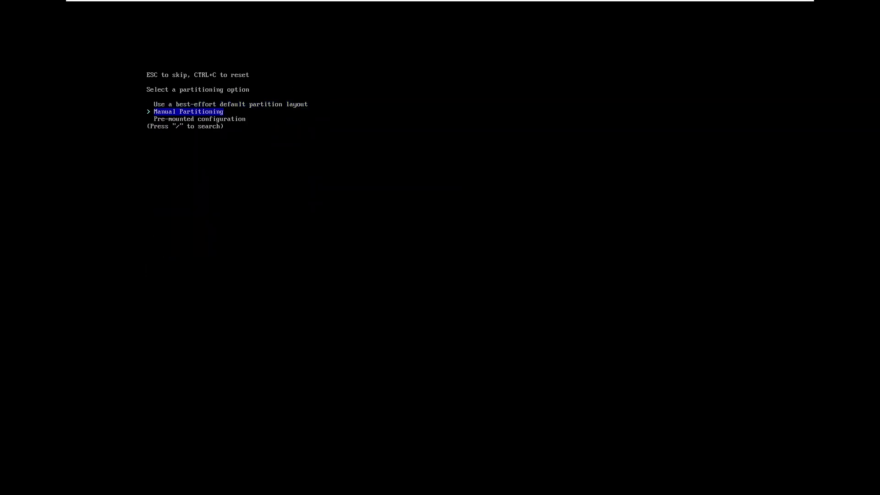
pyautogui.press('Return')
pyautogui.press('Down')
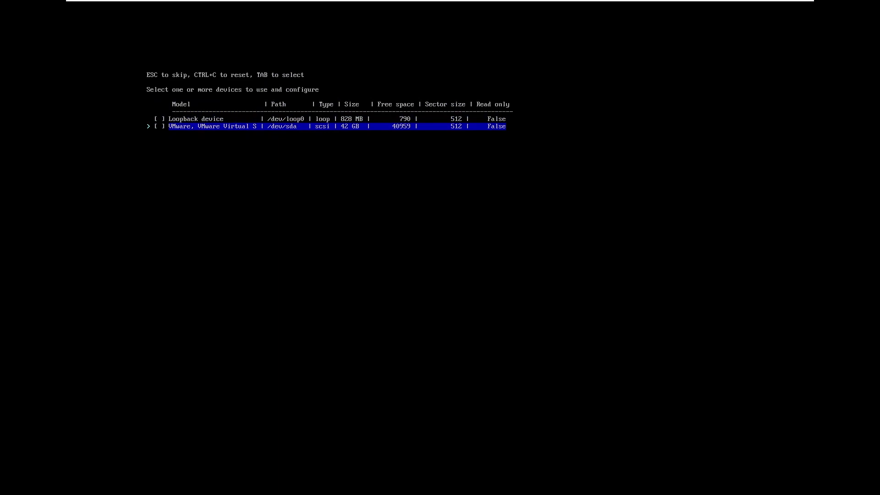
pyautogui.press('Up')
pyautogui.press('Down')
pyautogui.press('Up')
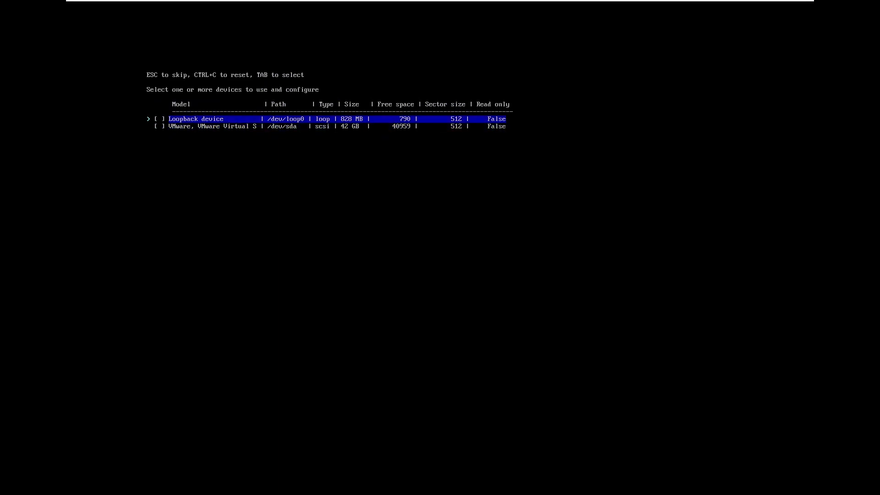
pyautogui.press('Down')
pyautogui.press('Up')
pyautogui.press('Down')
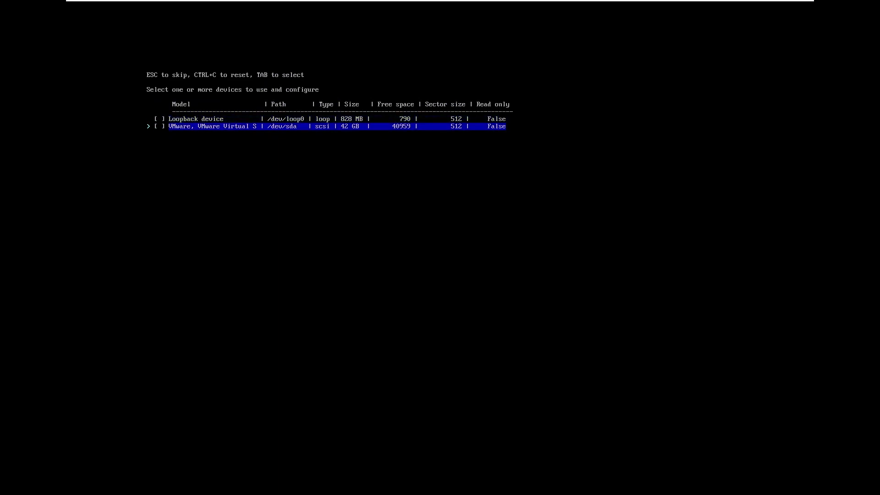
pyautogui.press('Return')
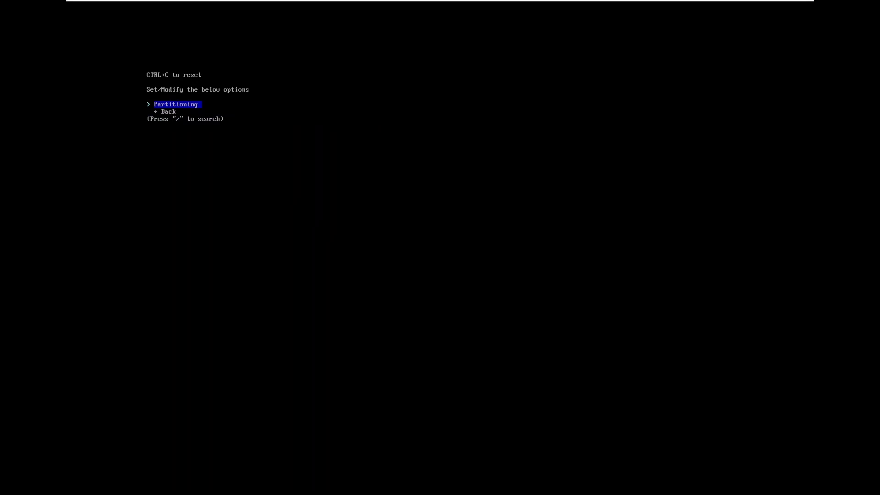
# Apply the best-effort layout with btrfs, default subvolumes and compression on /dev/sda.
pyautogui.press('Return')
pyautogui.press('Return')
pyautogui.press('Down')
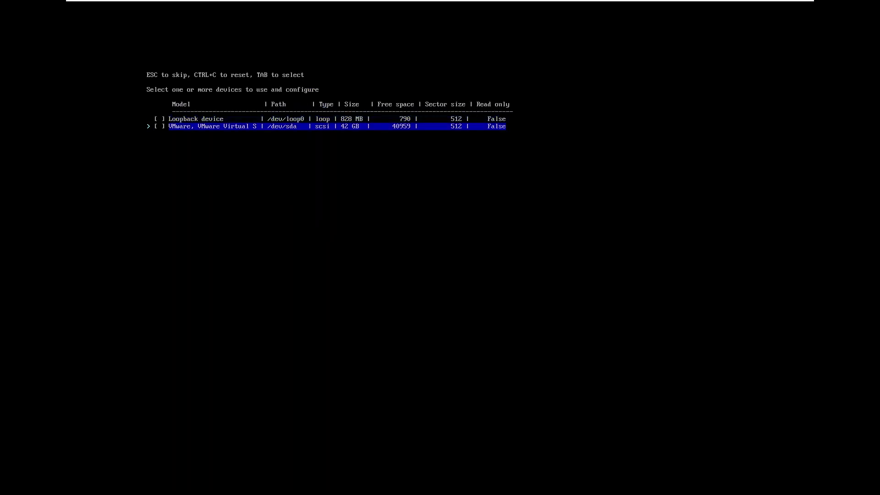
pyautogui.press('Return')
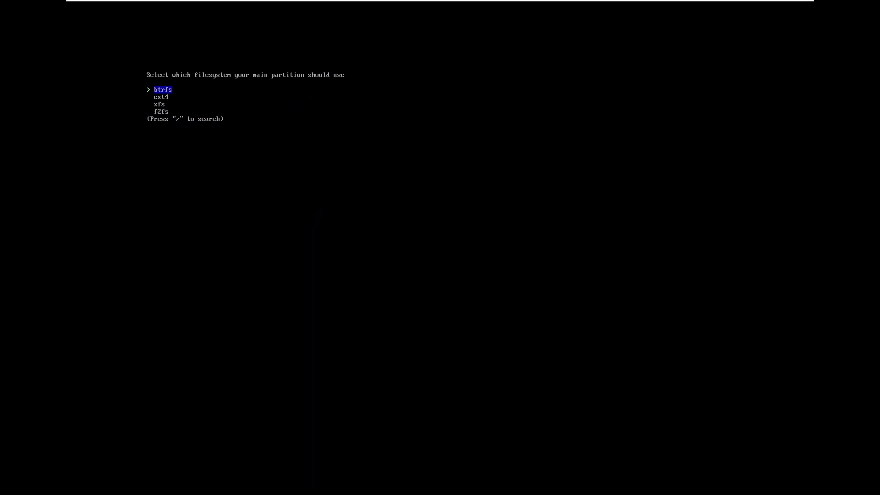
pyautogui.press('Return')
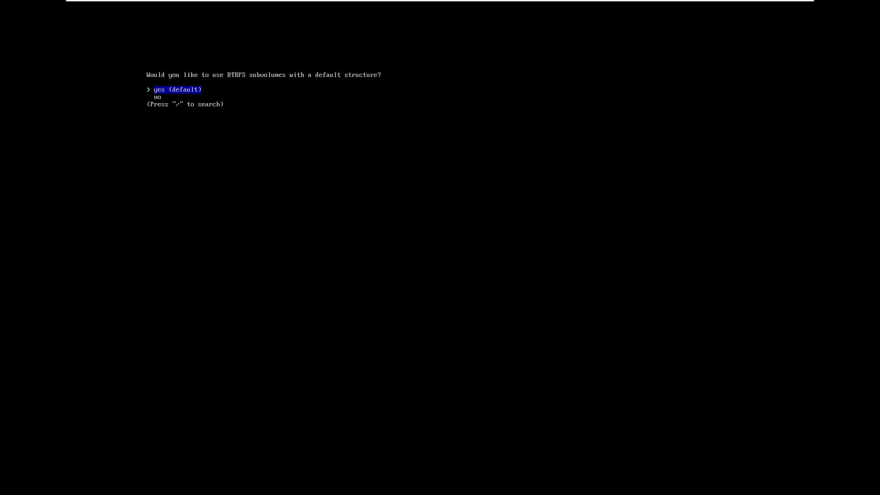
pyautogui.press('Return')
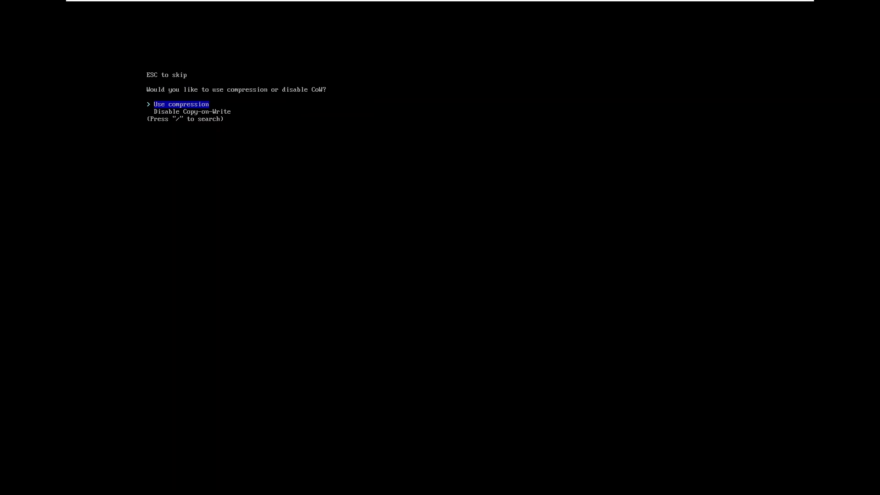
pyautogui.press('Return')
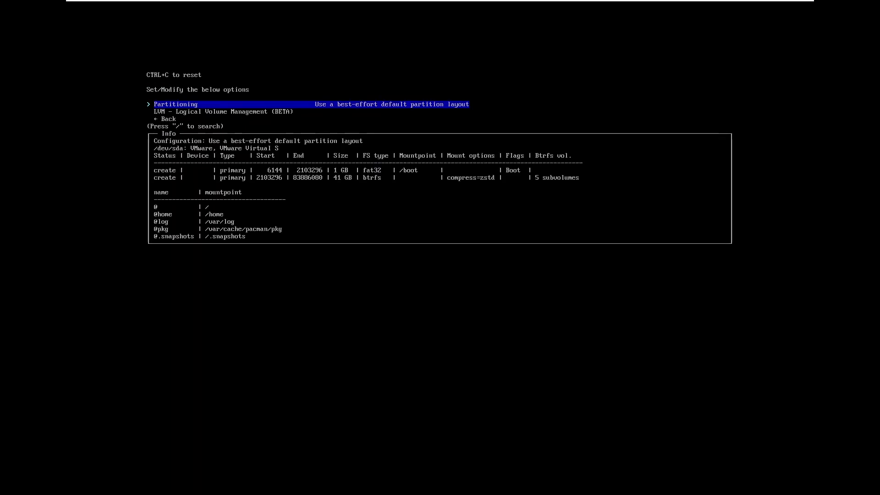
pyautogui.press('Down')
pyautogui.press('Down')
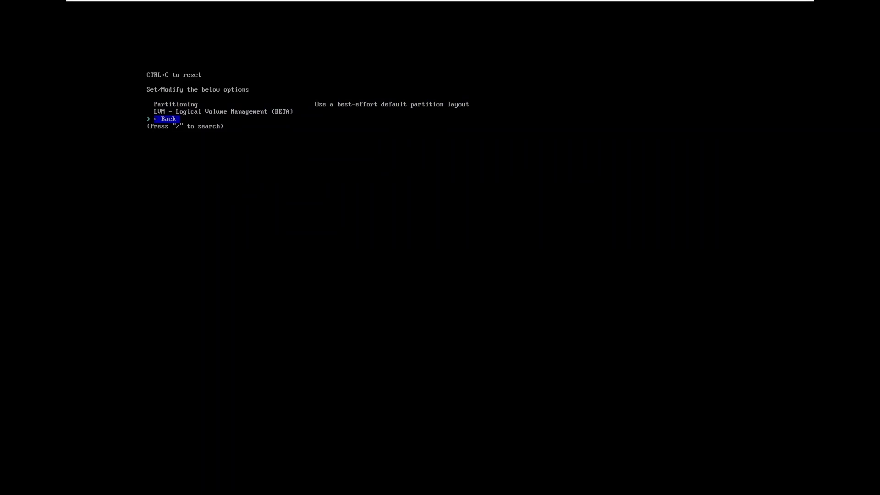
pyautogui.press('Return')
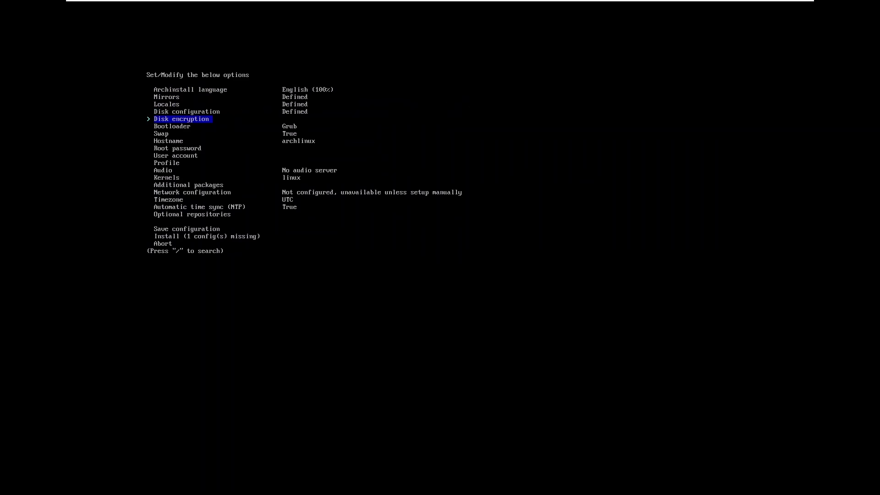
pyautogui.press('Return')
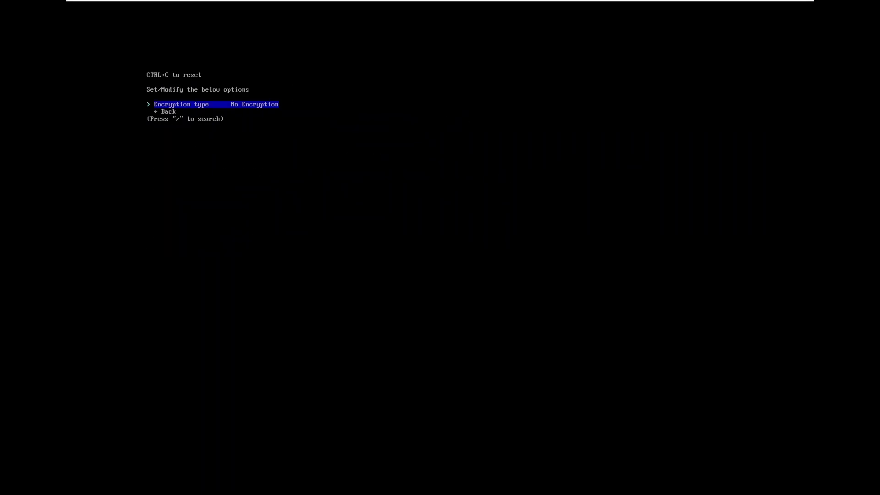
# Leave disk encryption unset and keep Grub as the bootloader.
pyautogui.press('Down')
pyautogui.press('Return')
pyautogui.press('Down')
pyautogui.press('Up')
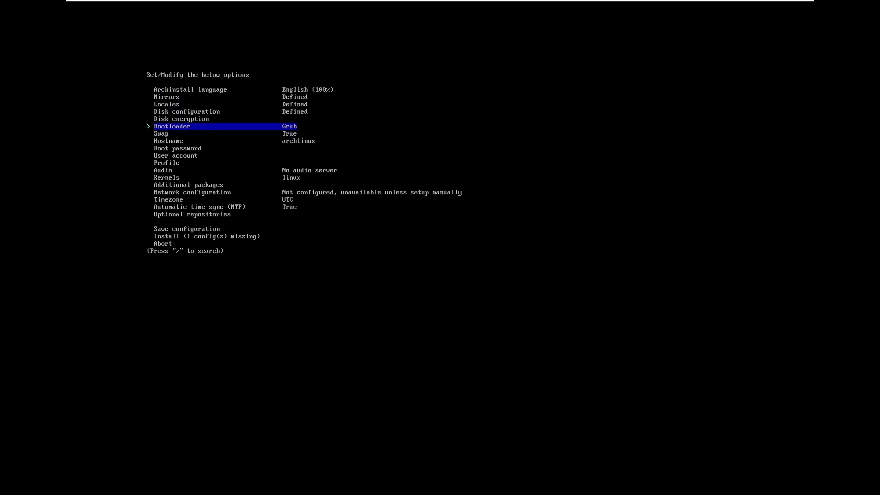
pyautogui.press('Return')
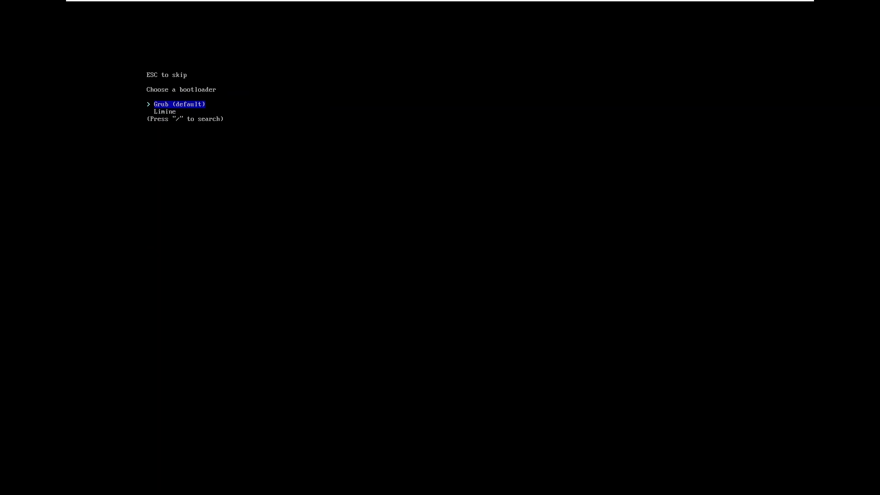
pyautogui.press('Down')
pyautogui.press('Escape')
# Keep swap on zram enabled (yes).
pyautogui.press('Down')
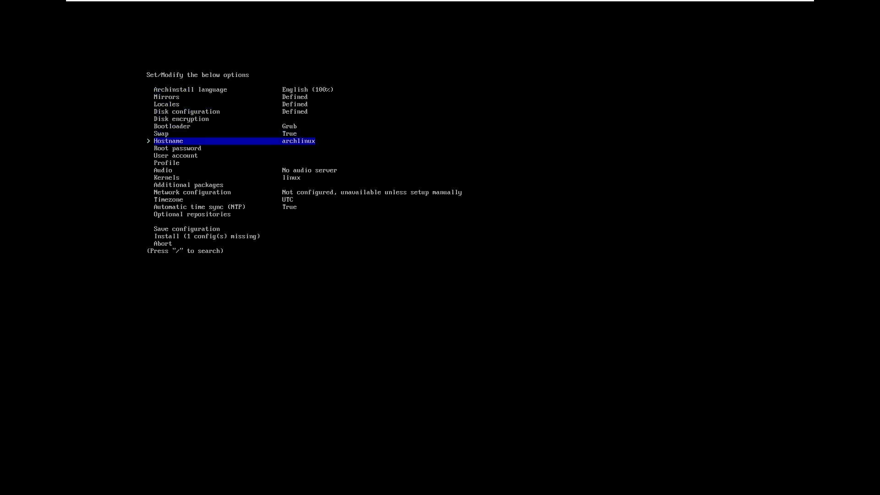
pyautogui.press('Up')
pyautogui.press('Return')
pyautogui.press('Down')
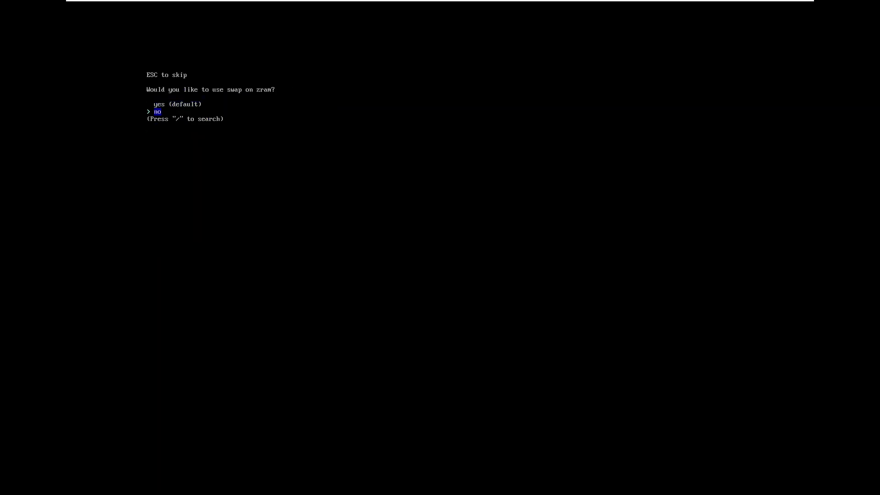
pyautogui.press('Up')
pyautogui.press('Return')
# Set a custom hostname and enter the root password twice.
pyautogui.press('Down')
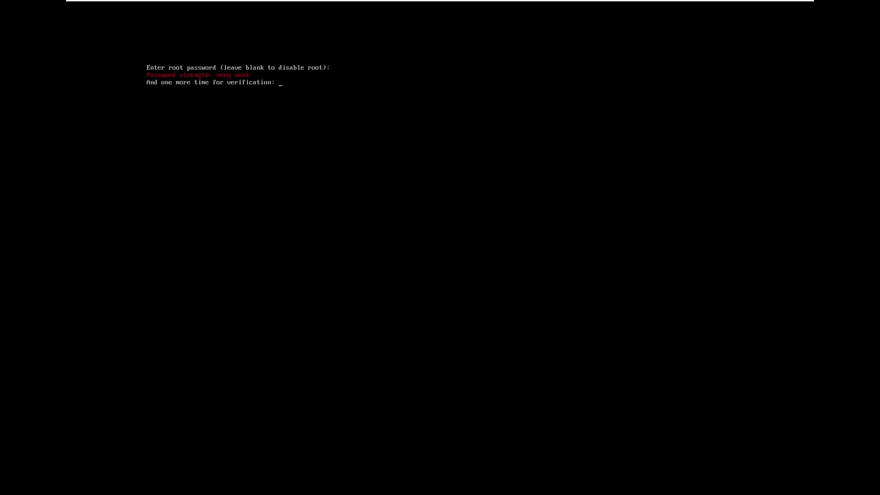
pyautogui.press('Return')
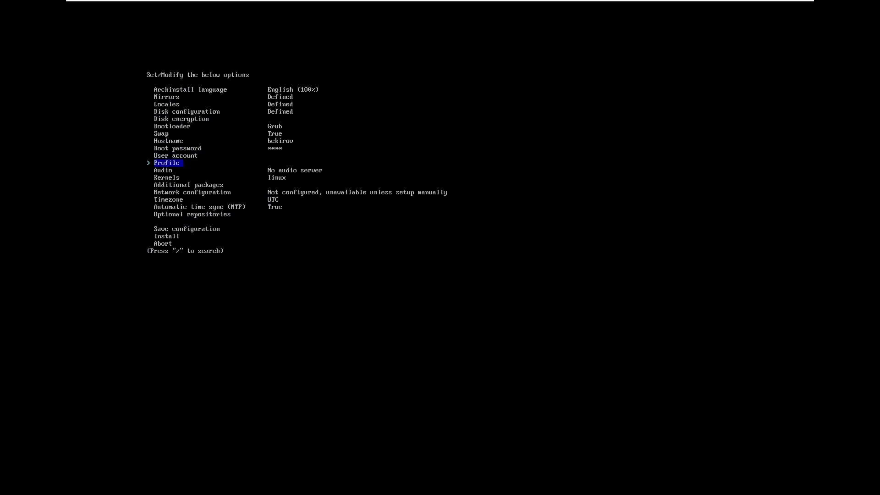
# Add one user account with a password entered twice and sudo rights granted.
pyautogui.press('Return')
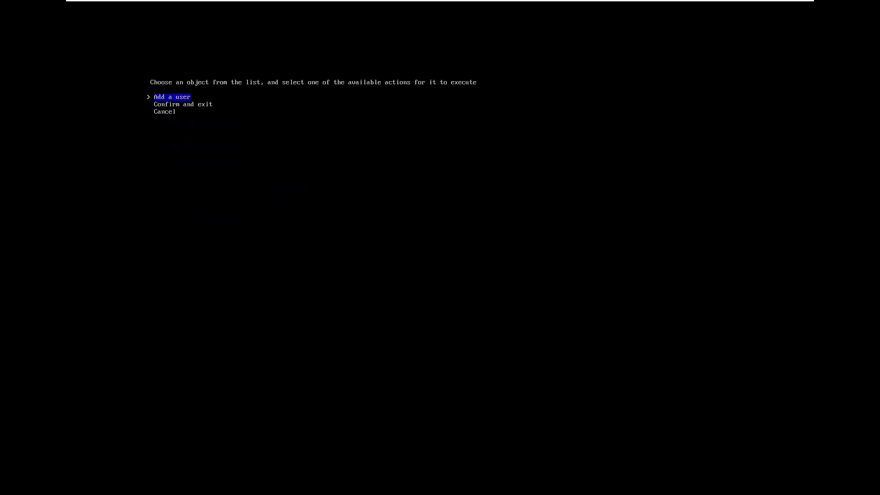
pyautogui.press('Return')
pyautogui.write('bekirov')
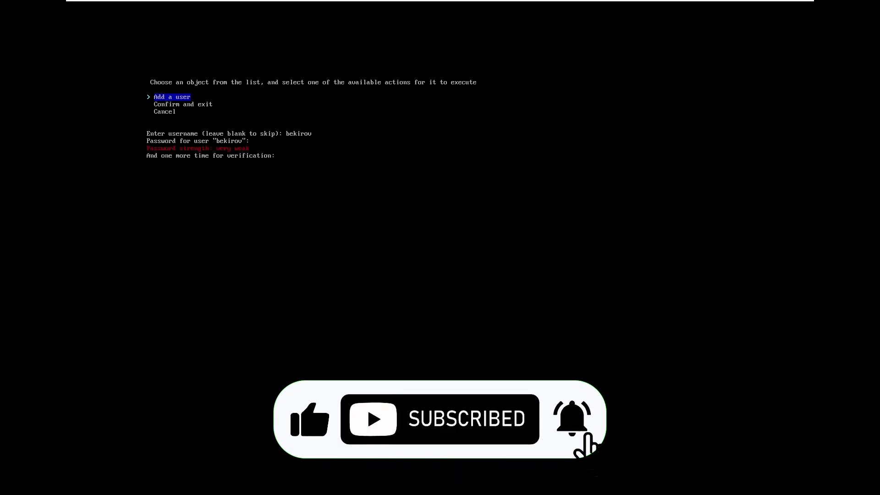
pyautogui.press('Return')
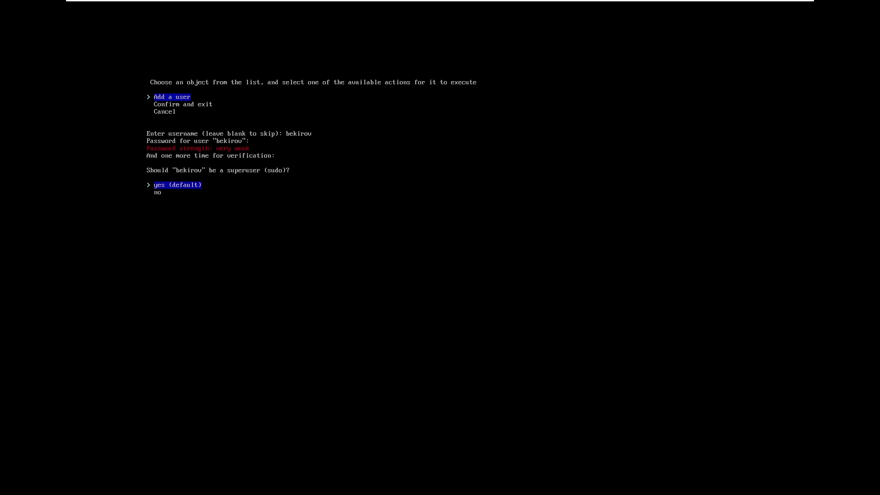
pyautogui.press('Return')
pyautogui.press('Down')
pyautogui.press('Down')
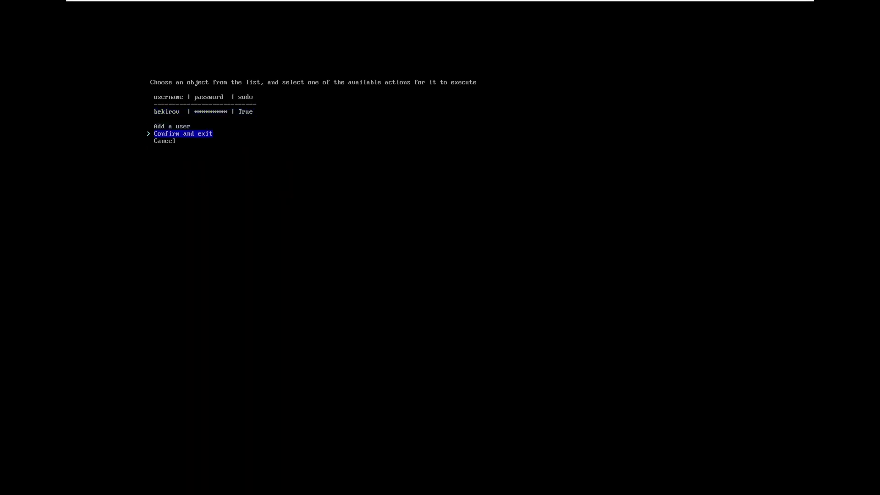
pyautogui.press('Return')
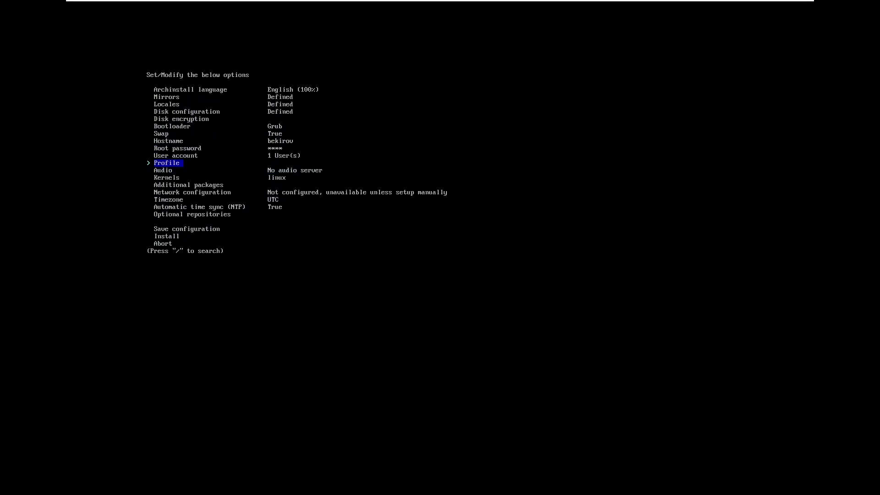
# In Profile, choose KDE Plasma as the desktop environment.
pyautogui.press('Return')
pyautogui.press('Return')
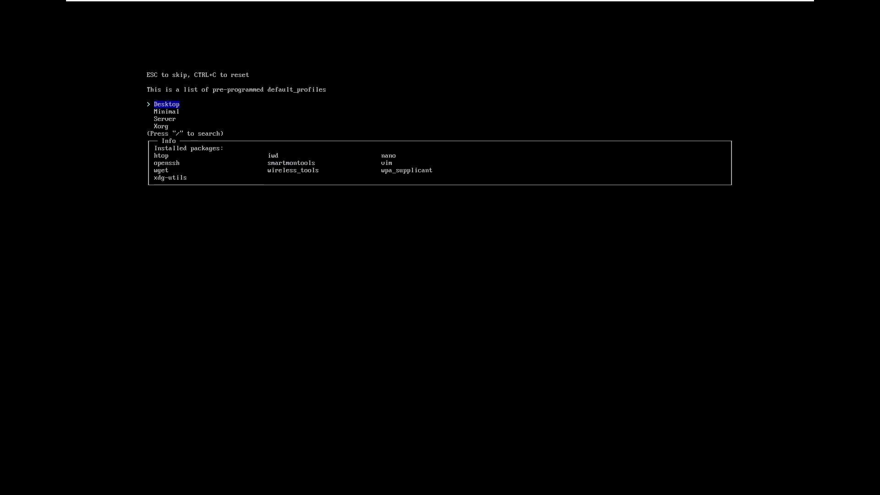
pyautogui.press('Return')
pyautogui.press('Down')
pyautogui.press('Down')
pyautogui.press('Down')
pyautogui.press('Down')
pyautogui.press('Down')
pyautogui.press('Down')
pyautogui.press('Down')
pyautogui.press('Down')
pyautogui.press('Down')
pyautogui.press('Down')
pyautogui.press('Down')
pyautogui.press('Down')
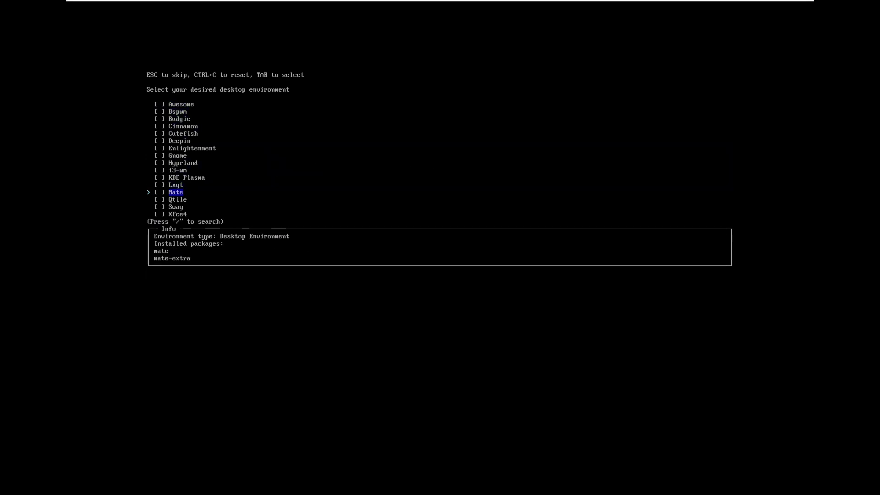
pyautogui.press('Up')
pyautogui.press('Up')
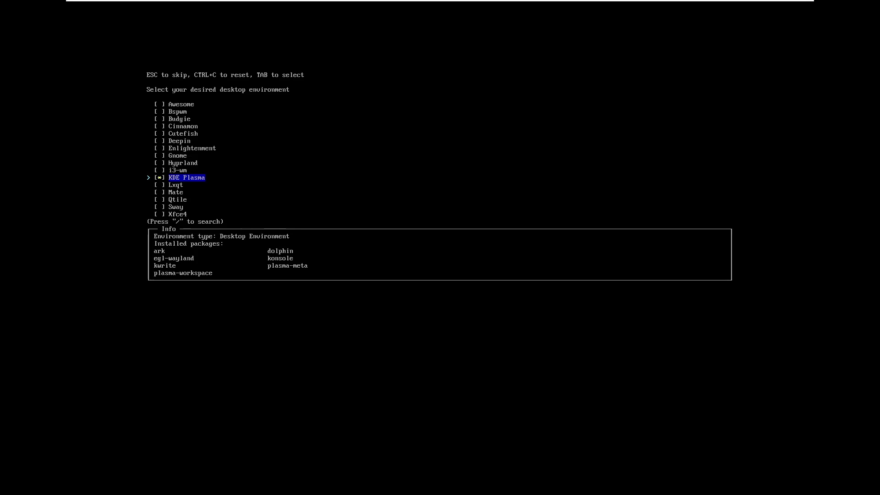
pyautogui.press('Return')
# Pick the VMware / VirtualBox (open-source) graphics driver and return to the main menu.
pyautogui.press('Down')
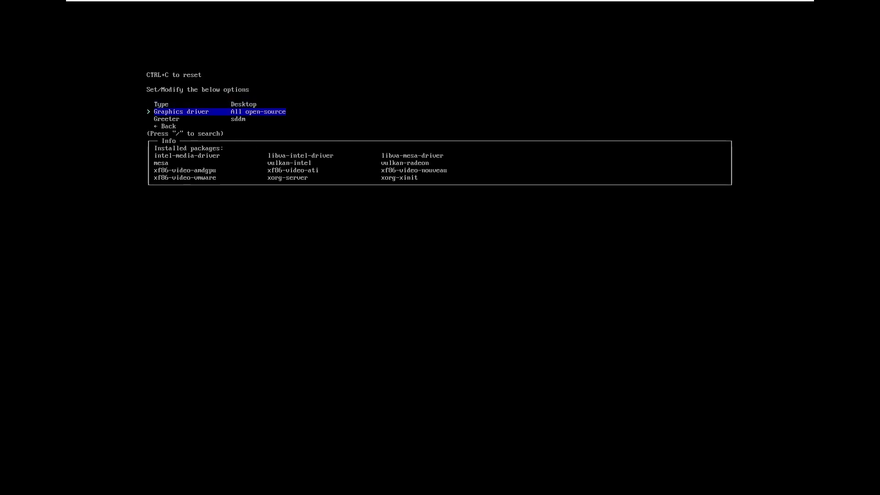
pyautogui.press('Return')
pyautogui.press('Down')
pyautogui.press('Down')
pyautogui.press('Down')
pyautogui.press('Down')
pyautogui.press('Down')
pyautogui.press('Down')
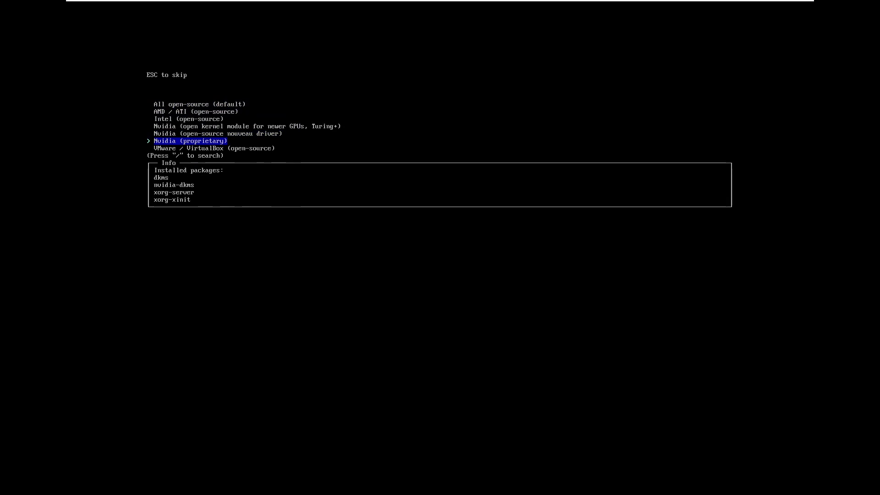
pyautogui.press('Up')
pyautogui.press('Up')
pyautogui.press('Down')
pyautogui.press('Up')
pyautogui.press('Up')
pyautogui.press('Up')
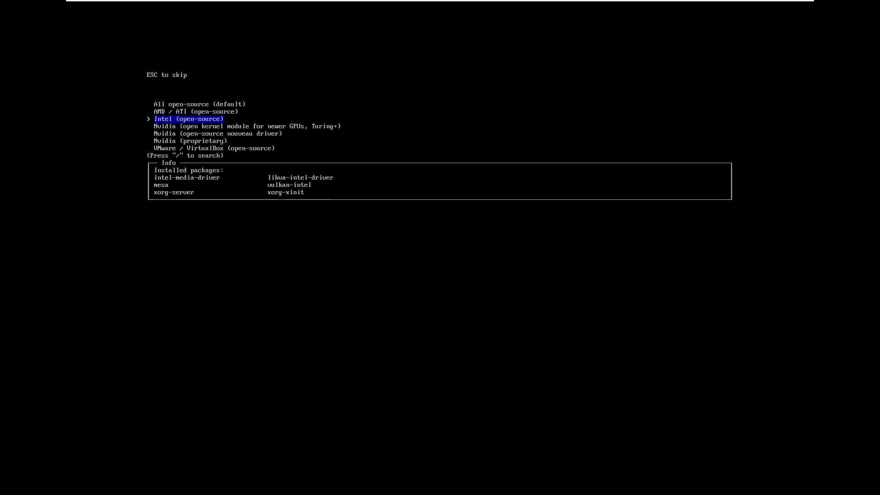
pyautogui.press('Up')
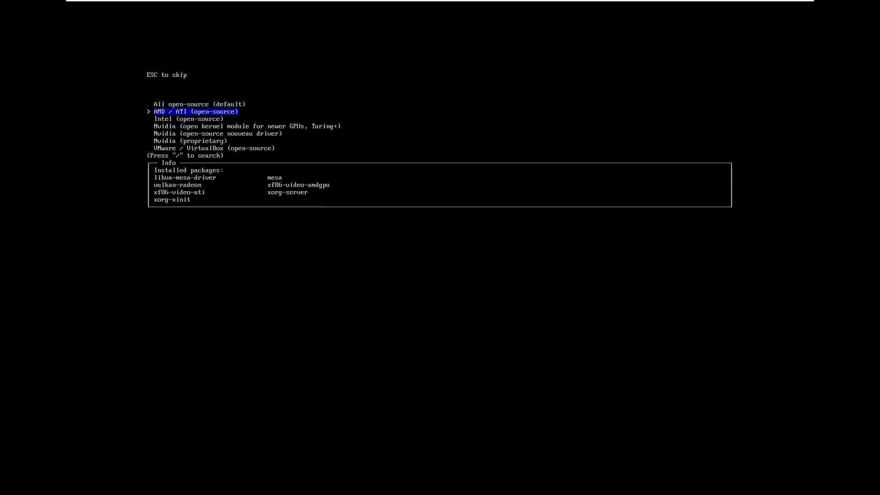
pyautogui.press('Down')
pyautogui.press('Down')
pyautogui.press('Down')
pyautogui.press('Down')
pyautogui.press('Down')
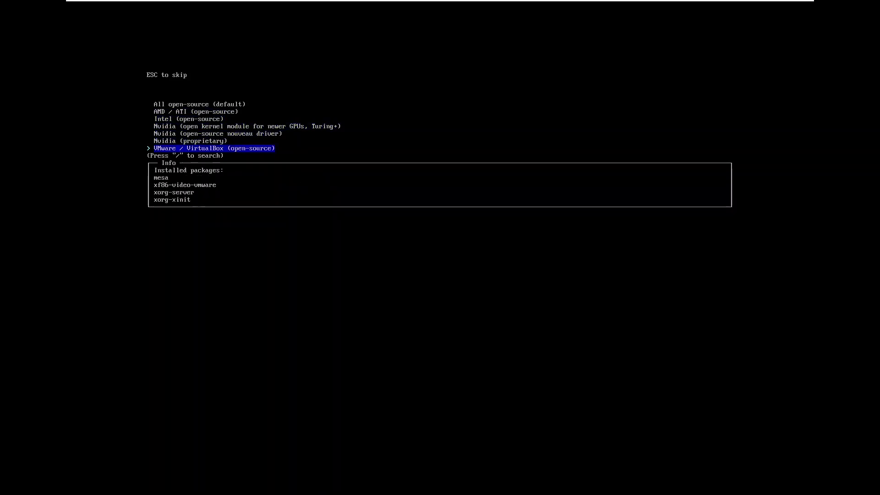
pyautogui.press('Return')
pyautogui.press('Down')
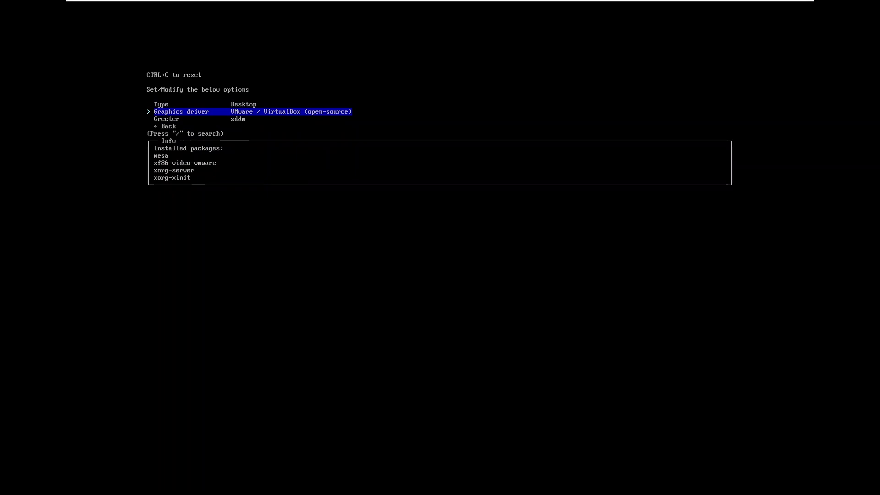
pyautogui.press('Down')
pyautogui.press('Down')
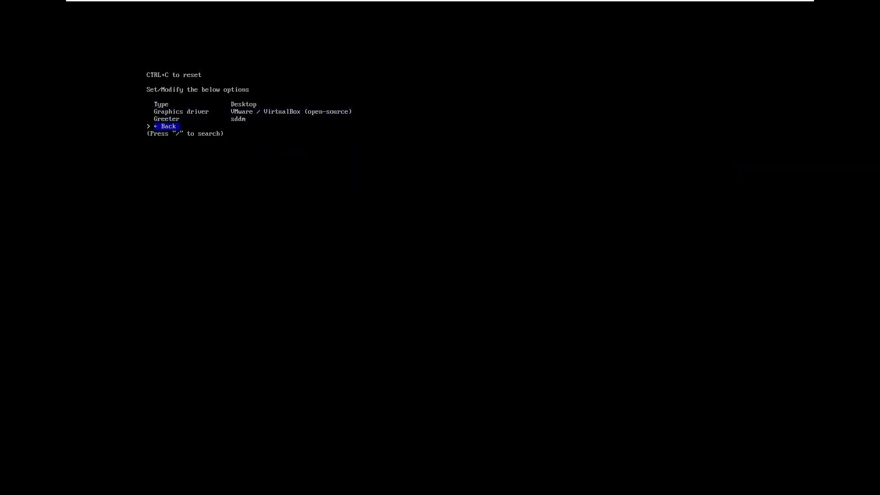
pyautogui.press('Return')
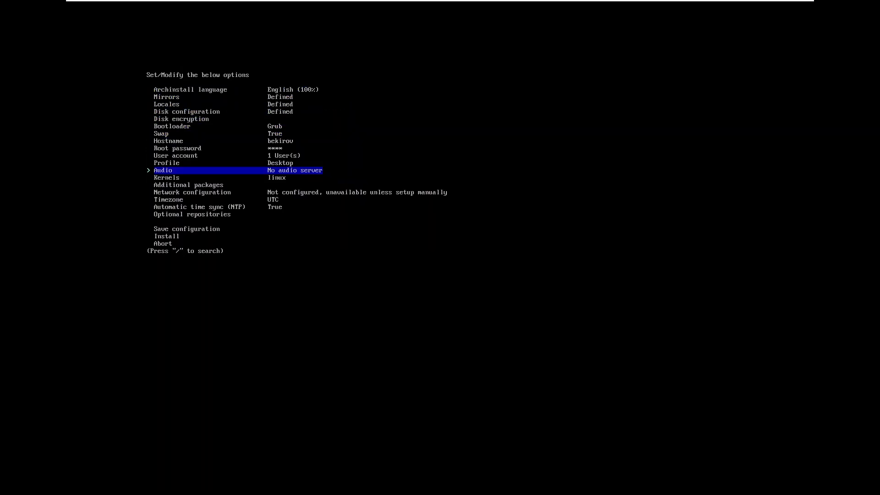
# Set the audio server to Pipewire and the kernel to the standard linux kernel.
pyautogui.press('Return')
pyautogui.press('Down')
pyautogui.press('Down')
pyautogui.press('Up')
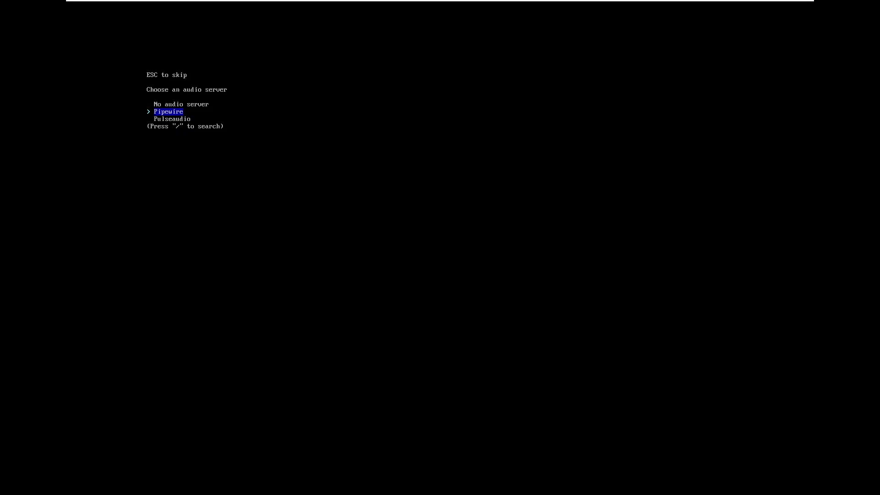
pyautogui.press('Return')
pyautogui.press('Up')
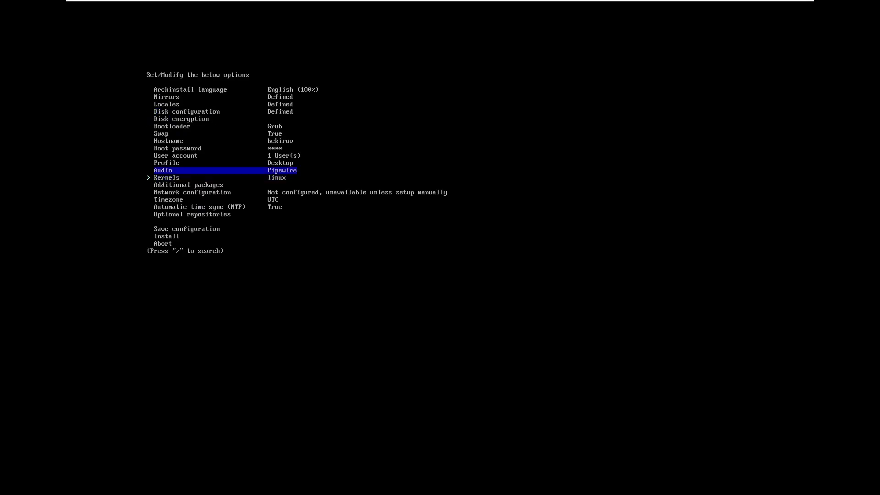
pyautogui.press('Down')
pyautogui.press('Return')
pyautogui.press('Down')
pyautogui.press('Down')
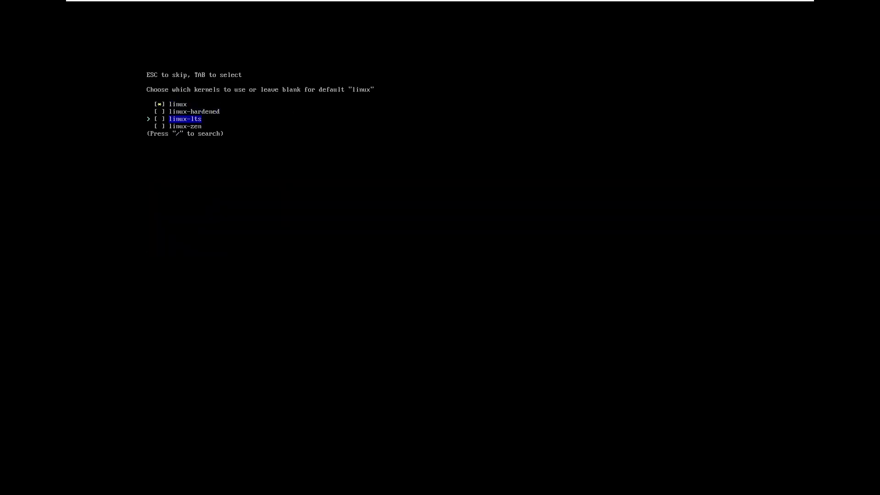
pyautogui.press('Down')
pyautogui.press('Up')
pyautogui.press('Up')
pyautogui.press('Up')
pyautogui.press('Return')
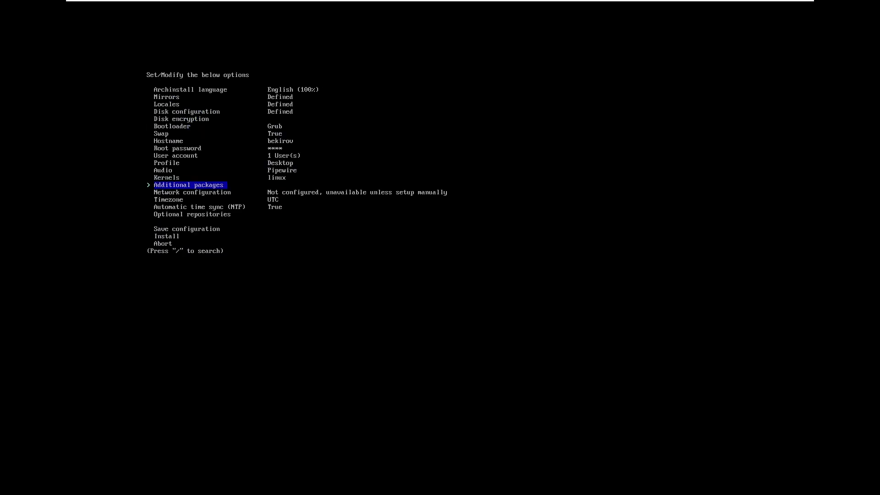
# Add firefox as an additional package and use NetworkManager for networking.
pyautogui.press('Return')
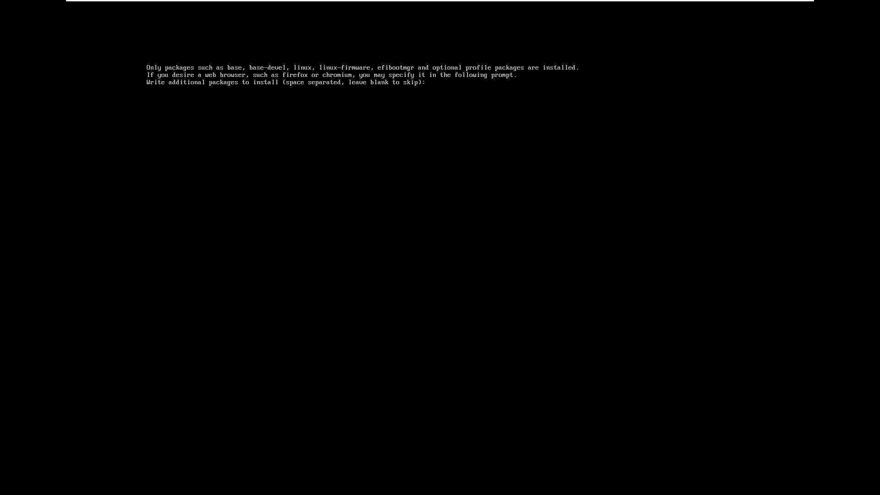
pyautogui.write('firefox')
pyautogui.press('Return')
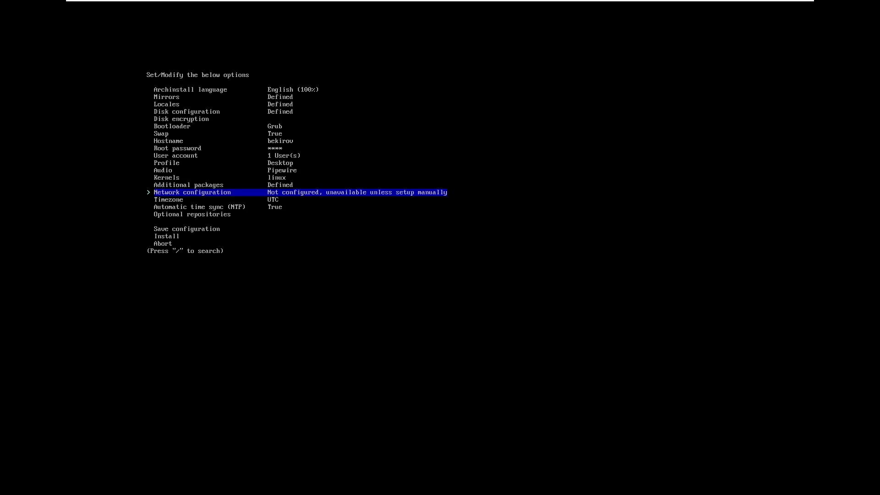
pyautogui.press('Return')
pyautogui.press('Down')
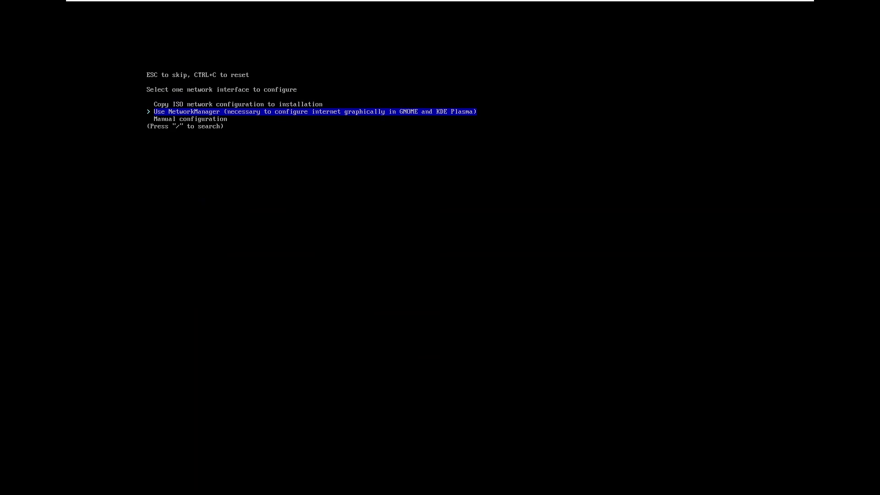
pyautogui.press('Up')
pyautogui.press('Down')
pyautogui.press('Up')
pyautogui.press('Down')
pyautogui.press('Return')
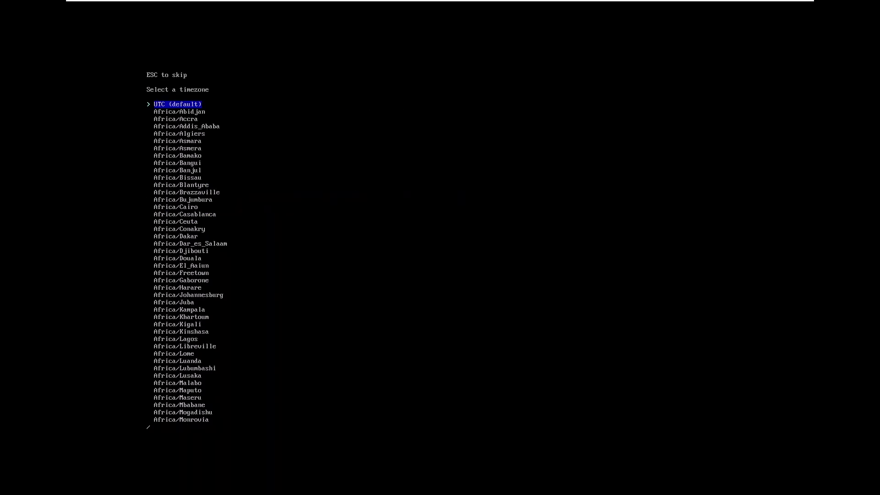
# Set the timezone to Asia/Baku and move on to the optional repositories setting.
pyautogui.write('baku')
pyautogui.press('Return')
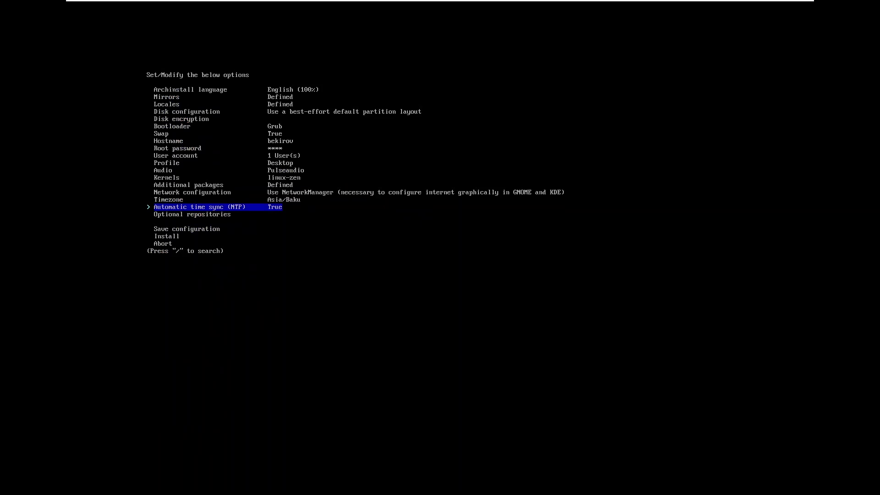
pyautogui.press('Up')
pyautogui.press('Down')
pyautogui.press('Down')
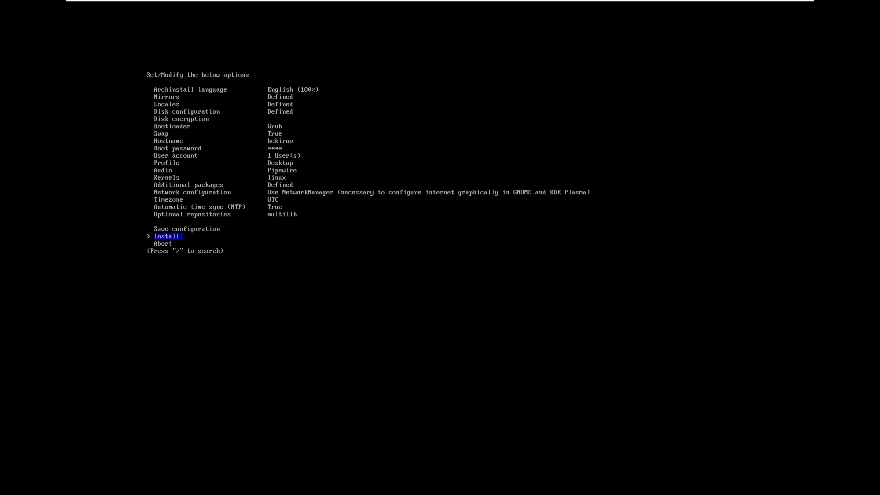
# Run the Arch installation to completion, then leave the installed system's shell with 'reboot no'.
pyautogui.press('Return')
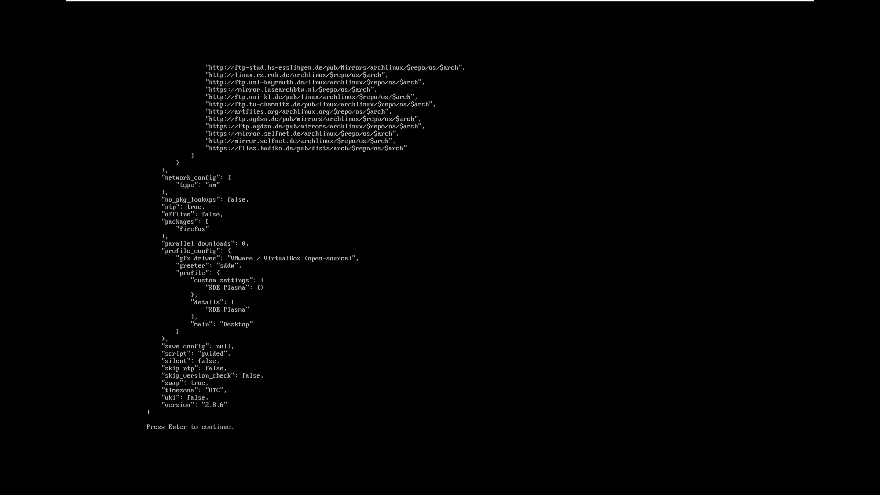
pyautogui.press('Return')
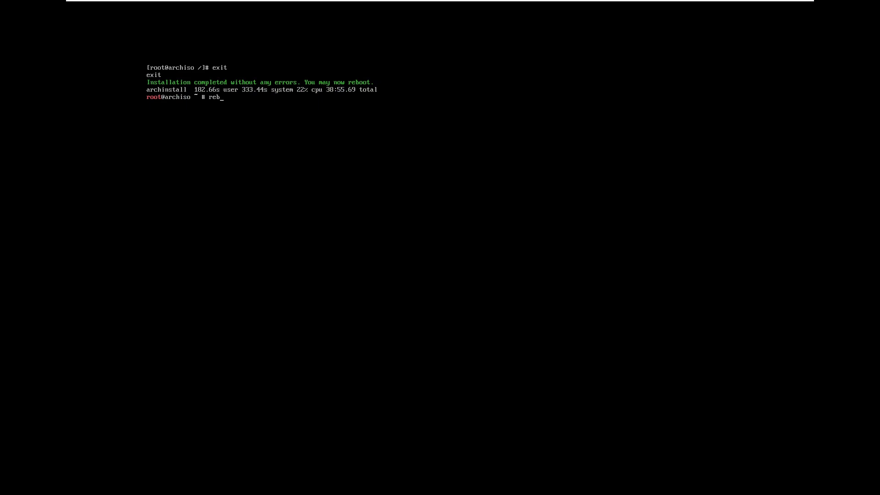
pyautogui.write('oot now')
pyautogui.press('Return')
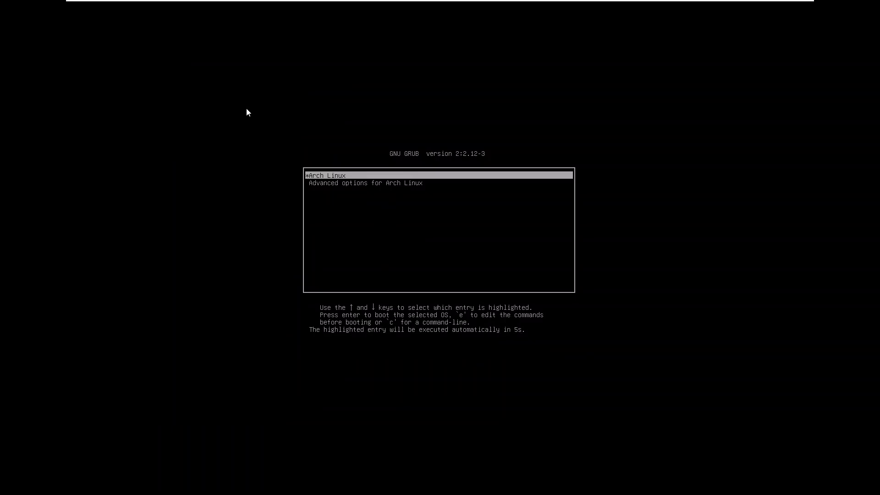
# Boot Arch from the GRUB menu and choose the Plasma (X11) session at login.
pyautogui.press('Down')
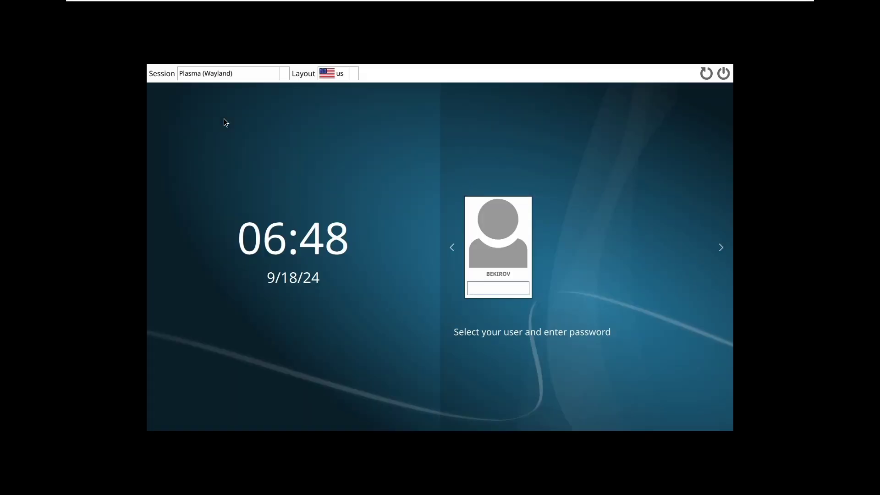
pyautogui.click(275, 75)
pyautogui.click(236, 97)
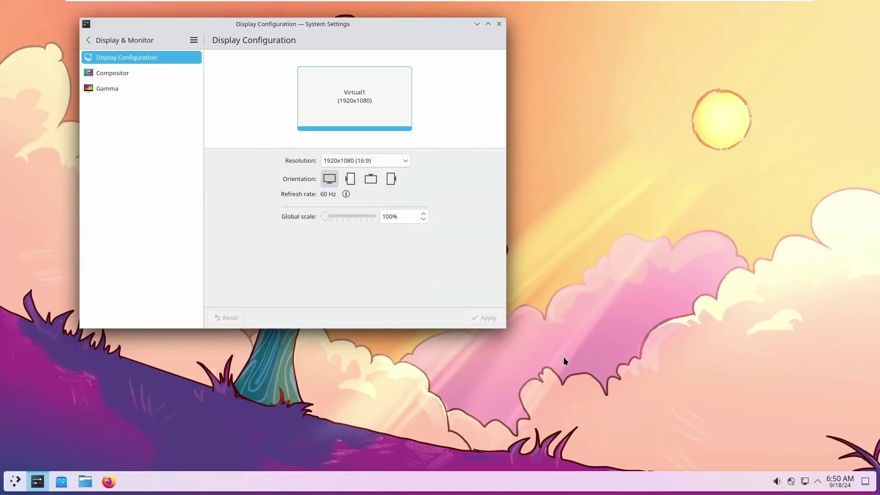
# Close the display settings window and launch Konsole from the application launcher.
pyautogui.hotkey('alt', 'F4')
pyautogui.press('super')
pyautogui.write('konsole')
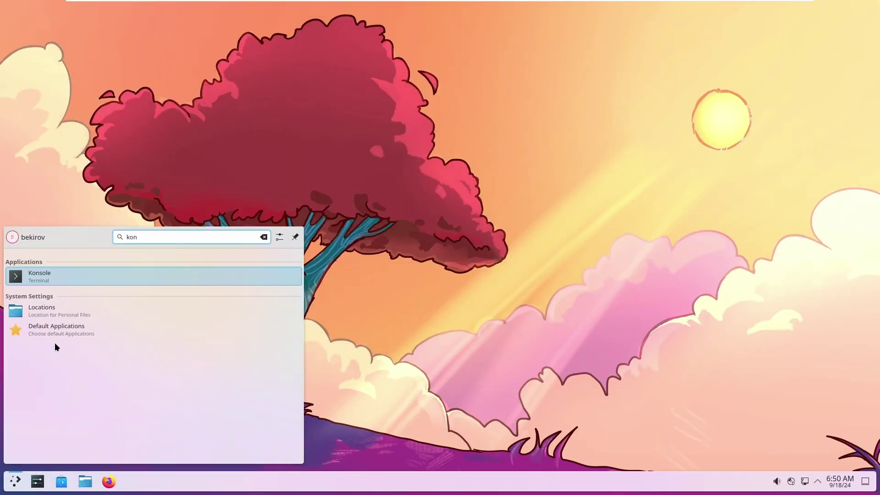
pyautogui.press('Return')
# Install neofetch with 'sudo pacman -S neofetch' and run neofetch to show system info.
pyautogui.write('sudo pacman -S neofetch')
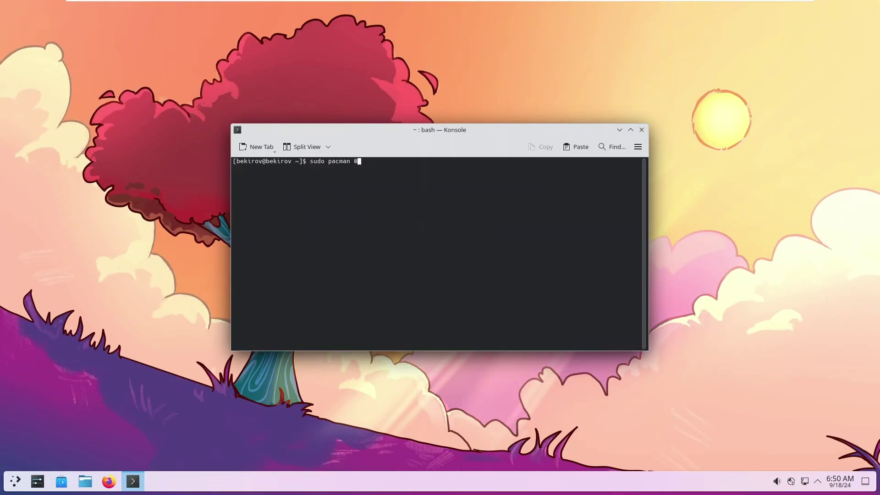
pyautogui.press('Return')
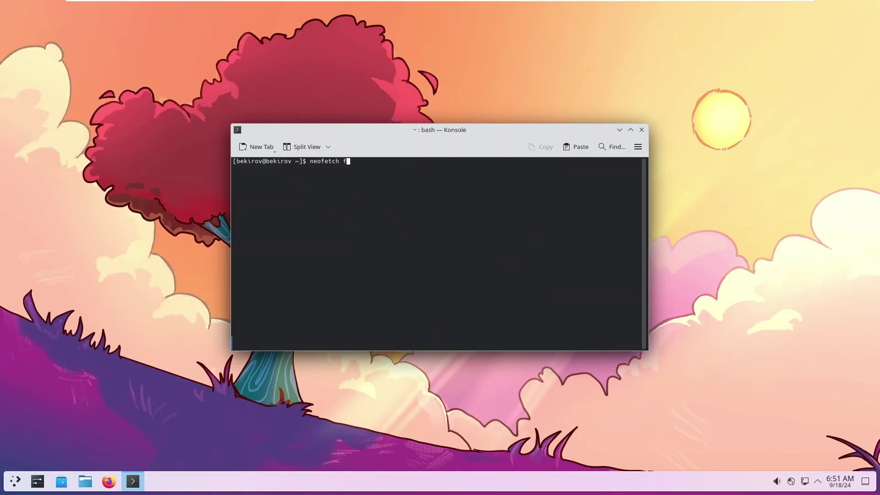
pyautogui.hotkey('ctrl', 'c')
pyautogui.write('neofetch')
pyautogui.press('Return')
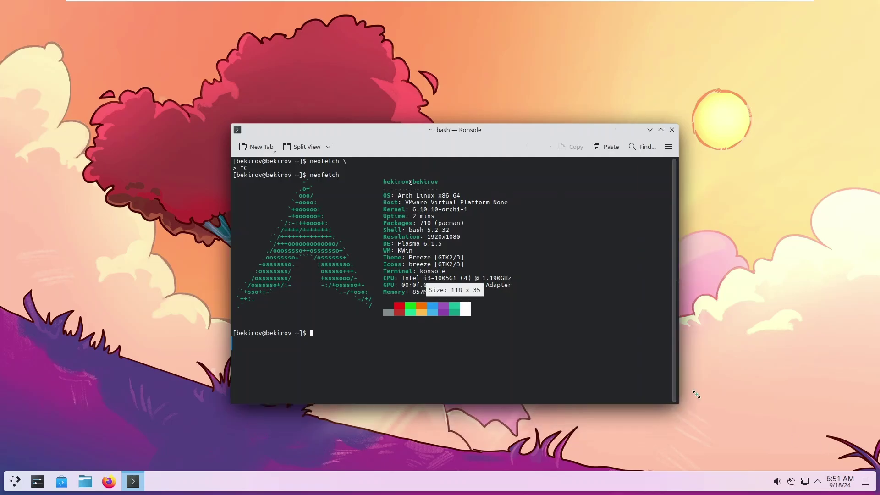